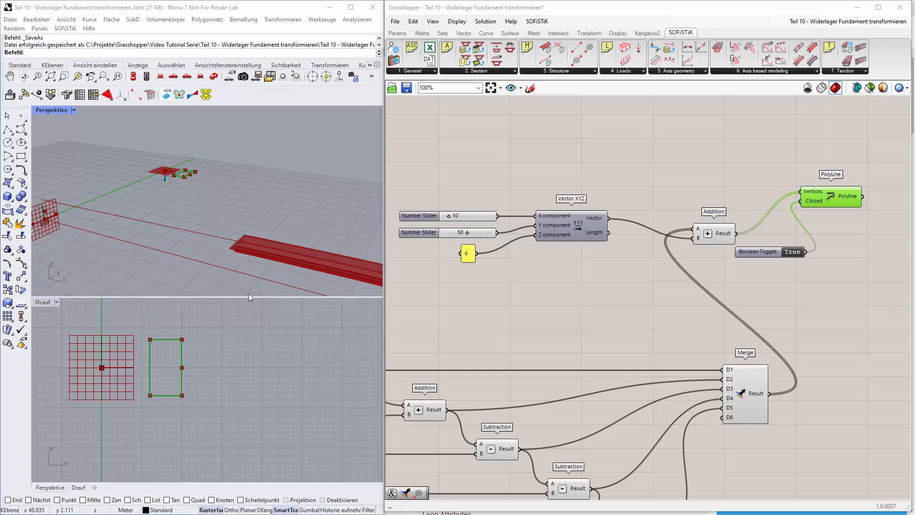
# Examine in plan view how the foundation outline lies relative to the axis cross-section grid and the start of the bridge superstructure
pyautogui.scroll(-3, 245, 359)
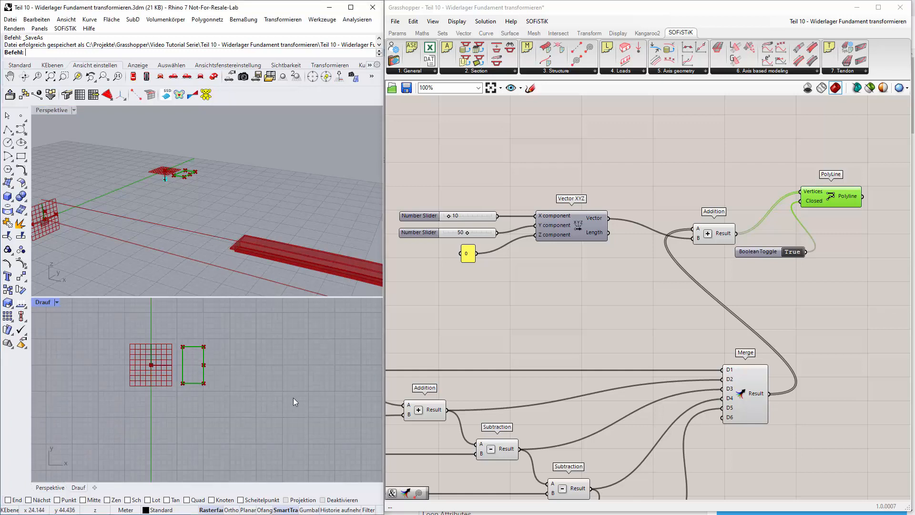
pyautogui.scroll(3, 176, 348)
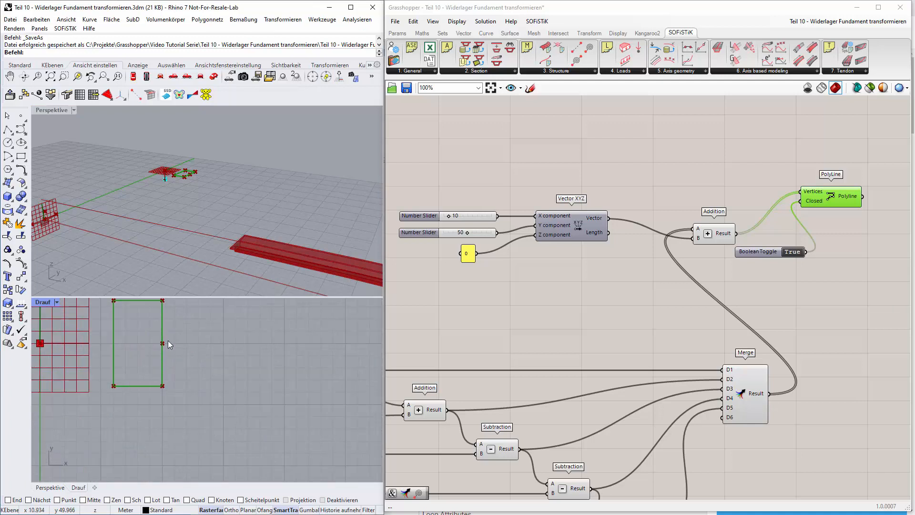
pyautogui.scroll(-5, 206, 344)
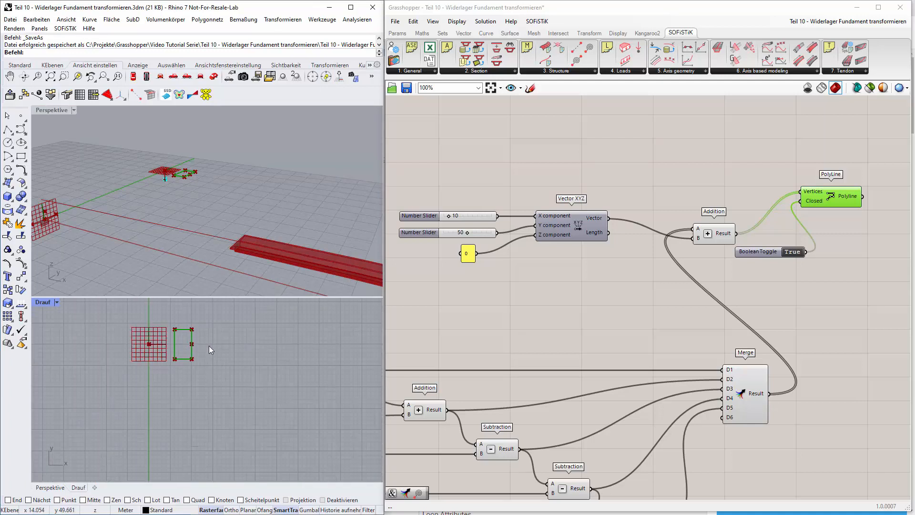
pyautogui.scroll(-3, 219, 403)
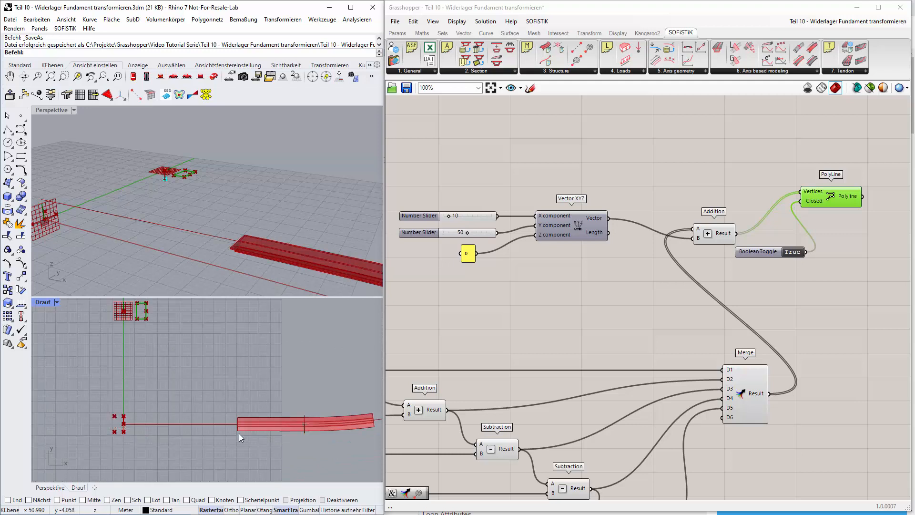
pyautogui.scroll(5, 239, 433)
pyautogui.scroll(3, 238, 424)
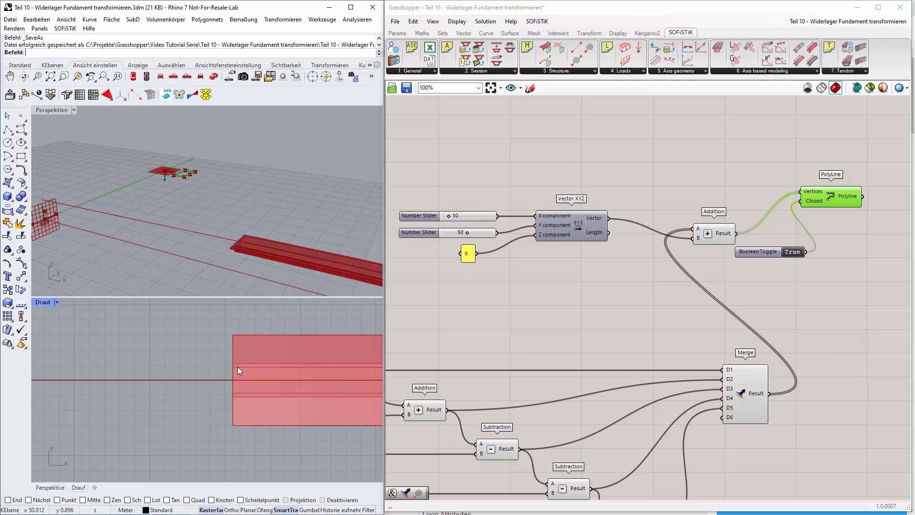
pyautogui.scroll(-12, 210, 325)
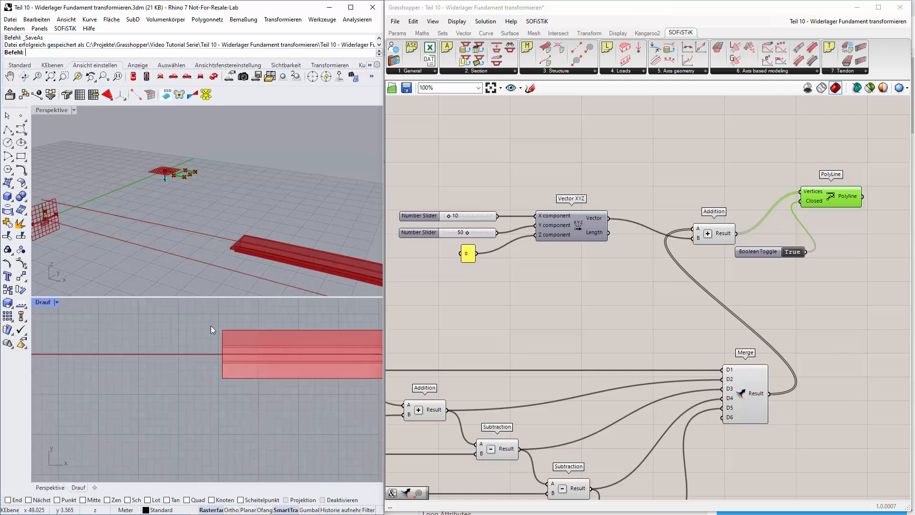
pyautogui.moveTo(214, 387); pyautogui.dragTo(355, 442, button='right')
pyautogui.moveTo(213, 354); pyautogui.dragTo(209, 457, button='right')
pyautogui.moveTo(184, 331); pyautogui.dragTo(236, 411, button='right')
pyautogui.scroll(4, 218, 378)
pyautogui.scroll(2, 217, 378)
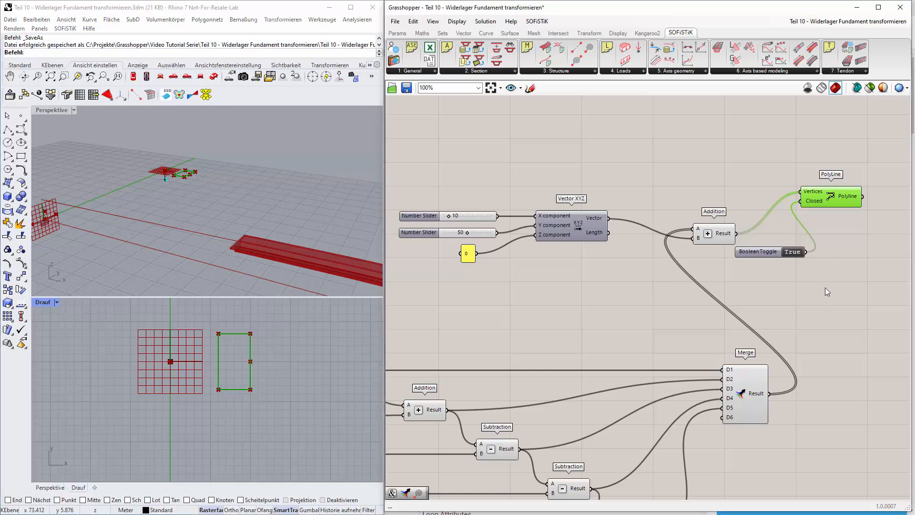
# Add a Move component on free canvas space beyond the PolyLine component
pyautogui.moveTo(825, 287); pyautogui.dragTo(621, 319, button='right')
pyautogui.moveTo(689, 261); pyautogui.dragTo(642, 261, button='right')
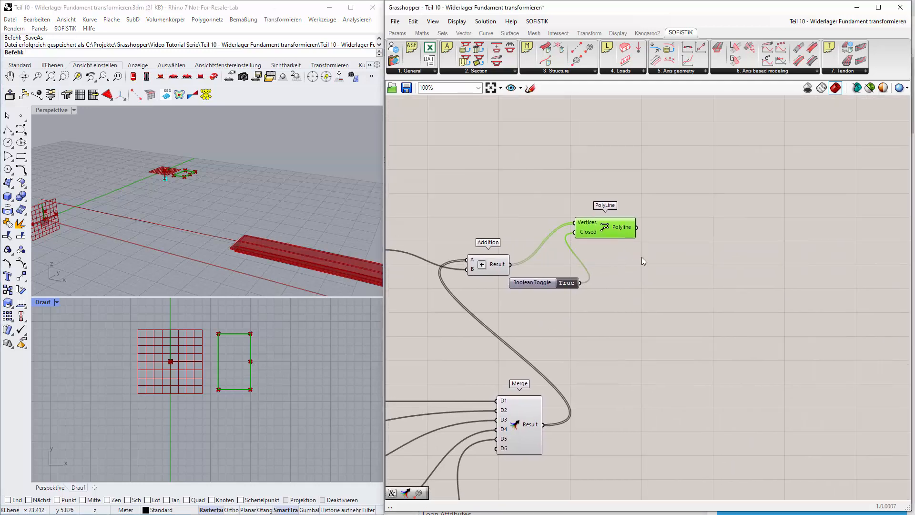
pyautogui.moveTo(616, 238)
pyautogui.click(588, 33)
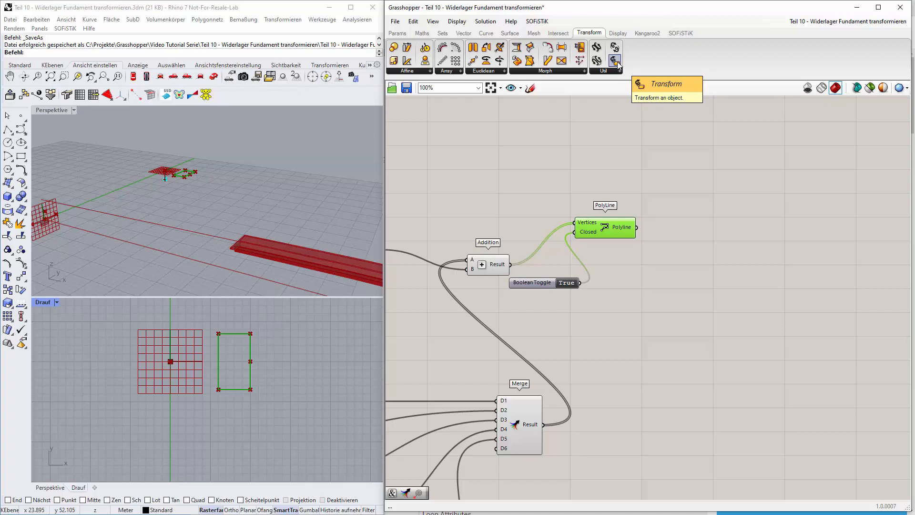
pyautogui.moveTo(619, 64); pyautogui.dragTo(719, 255)
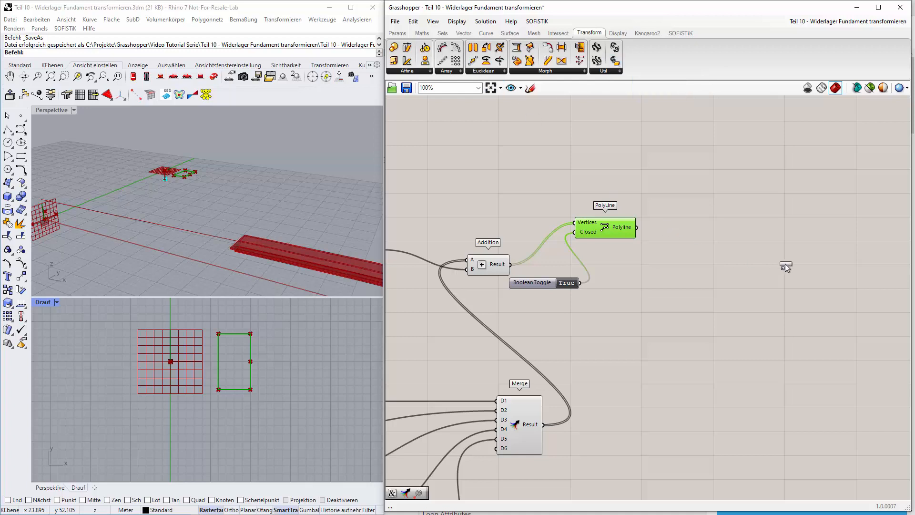
pyautogui.moveTo(865, 238); pyautogui.dragTo(835, 249)
pyautogui.moveTo(859, 230); pyautogui.dragTo(832, 231)
pyautogui.moveTo(810, 287); pyautogui.dragTo(567, 313, button='right')
pyautogui.moveTo(598, 261); pyautogui.dragTo(669, 267)
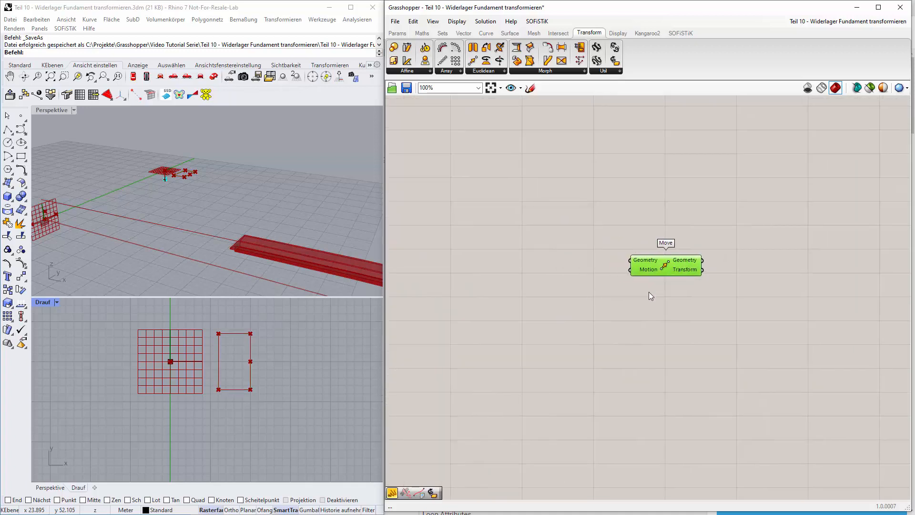
# Connect the PolyLine component's output to the Geometry input of the Move component
pyautogui.scroll(-3, 649, 292)
pyautogui.moveTo(651, 337); pyautogui.dragTo(700, 340, button='right')
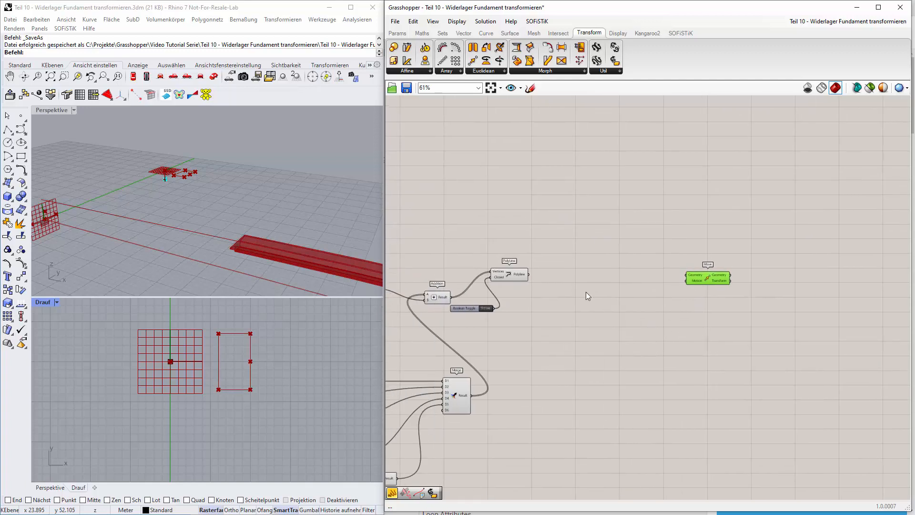
pyautogui.moveTo(530, 275); pyautogui.dragTo(705, 279)
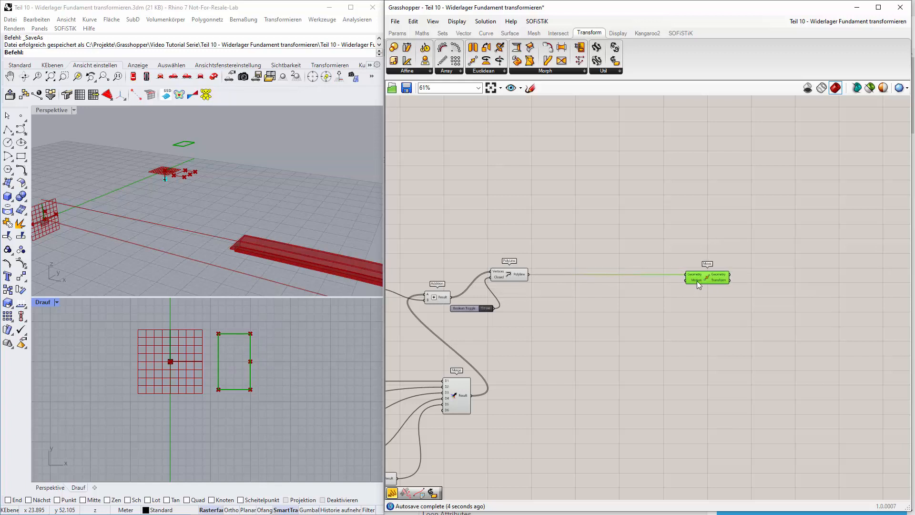
# Add a Unit X vector component and place it between the PolyLine and Move components, below their connecting wire
pyautogui.scroll(3, 699, 281)
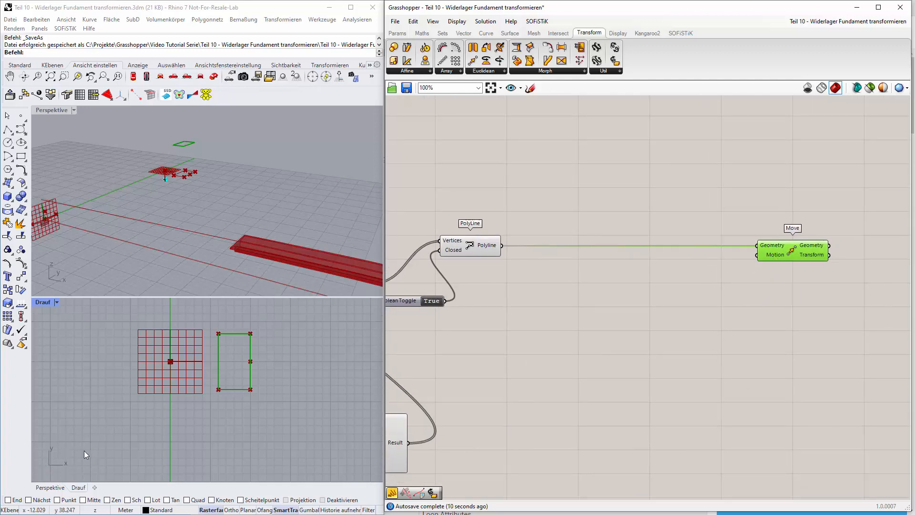
pyautogui.doubleClick(665, 280)
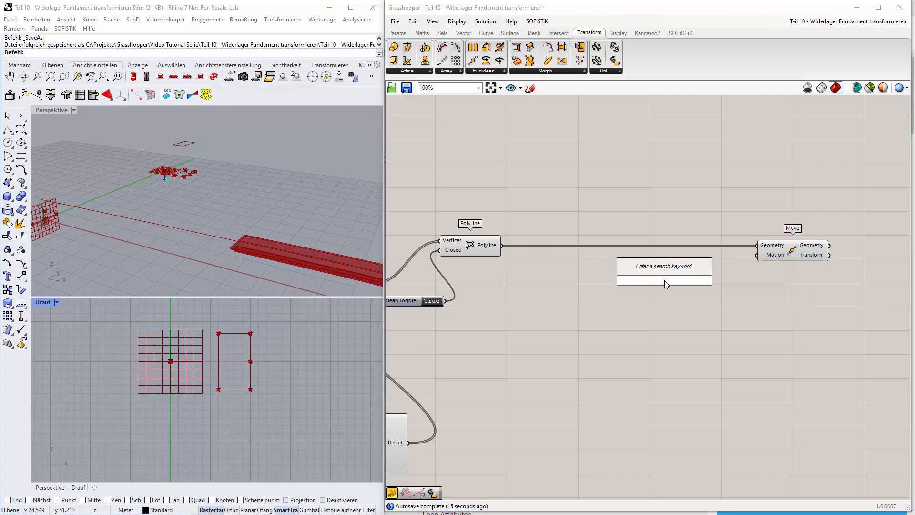
pyautogui.write('unit x')
pyautogui.press('Return')
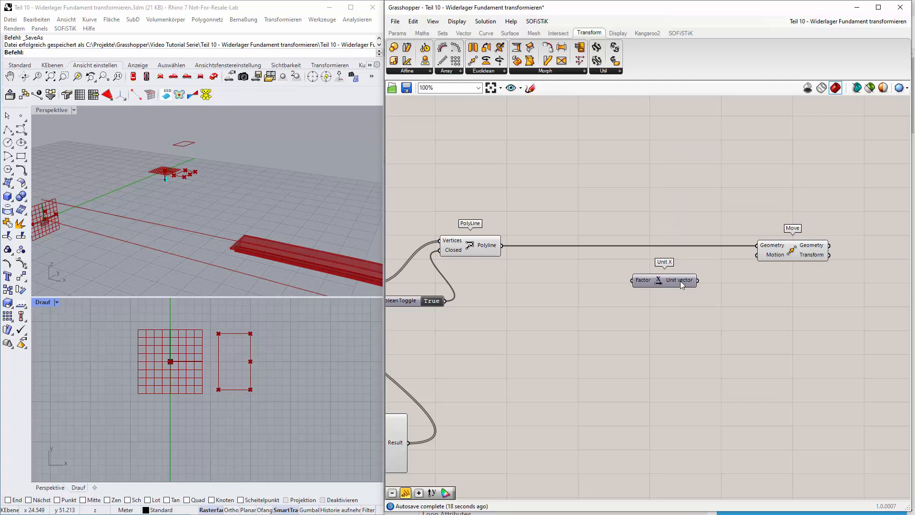
pyautogui.moveTo(680, 281); pyautogui.dragTo(648, 285)
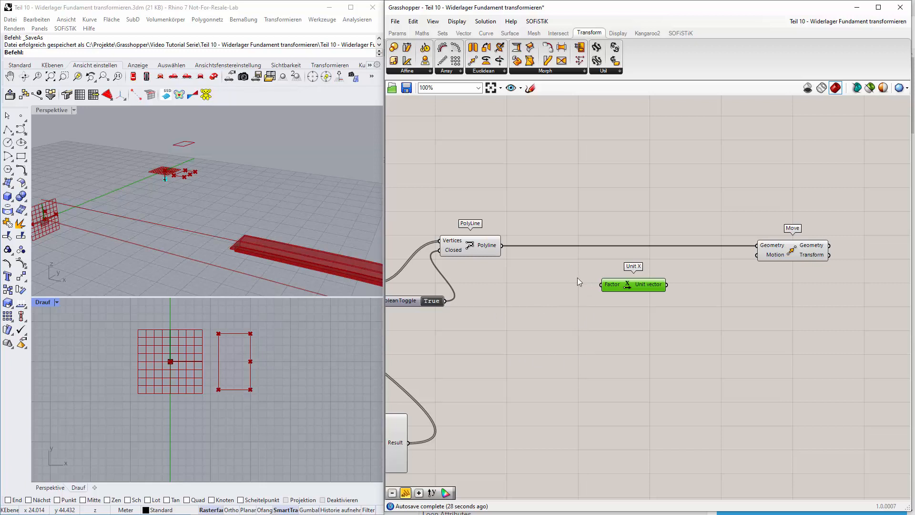
# Create a number slider ranging from 0 to 3 below the polyline wire and name it Fundamentüberstand
pyautogui.doubleClick(514, 315)
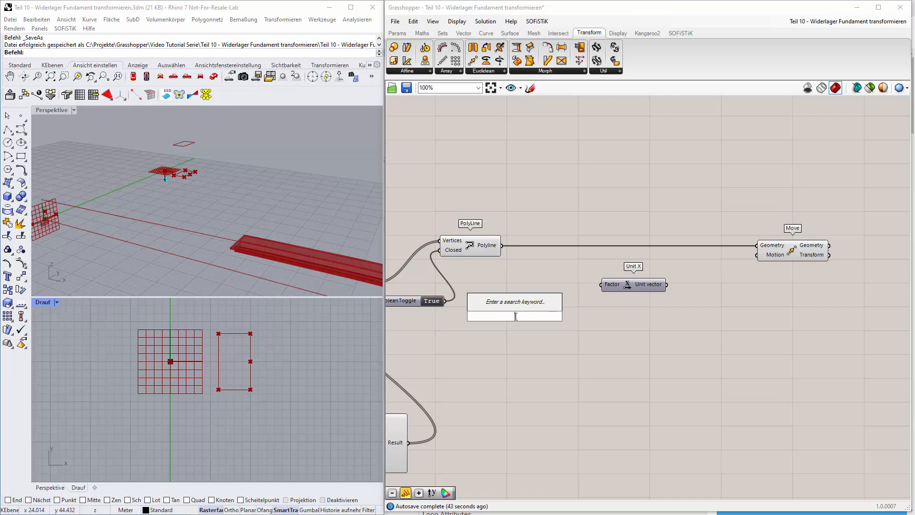
pyautogui.write('0')
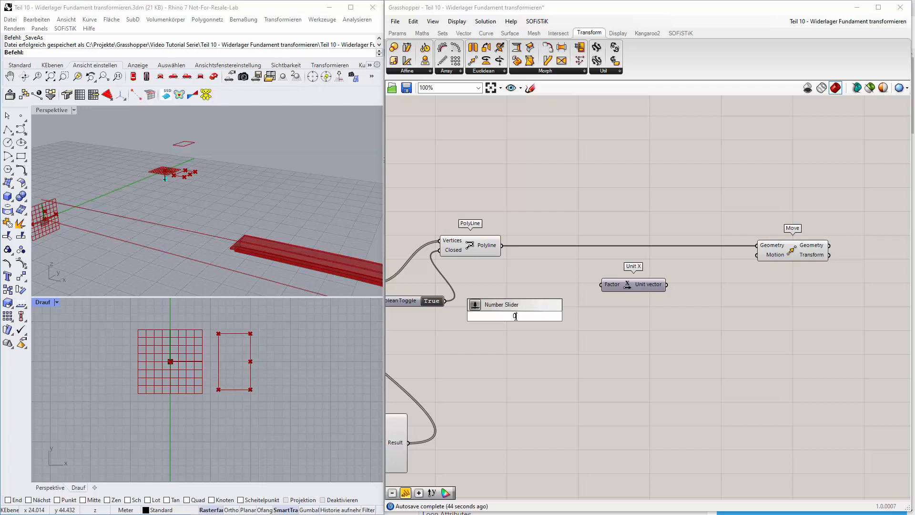
pyautogui.write('<3')
pyautogui.press('Return')
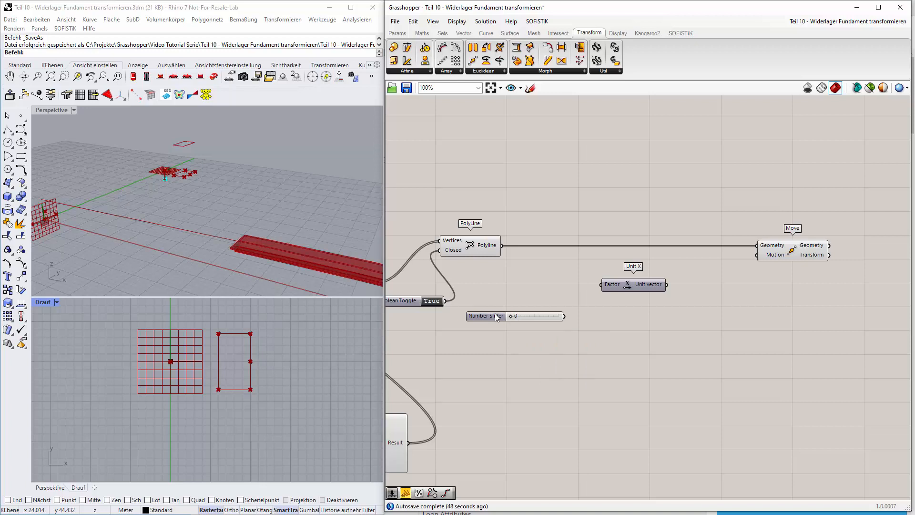
pyautogui.rightClick(496, 316)
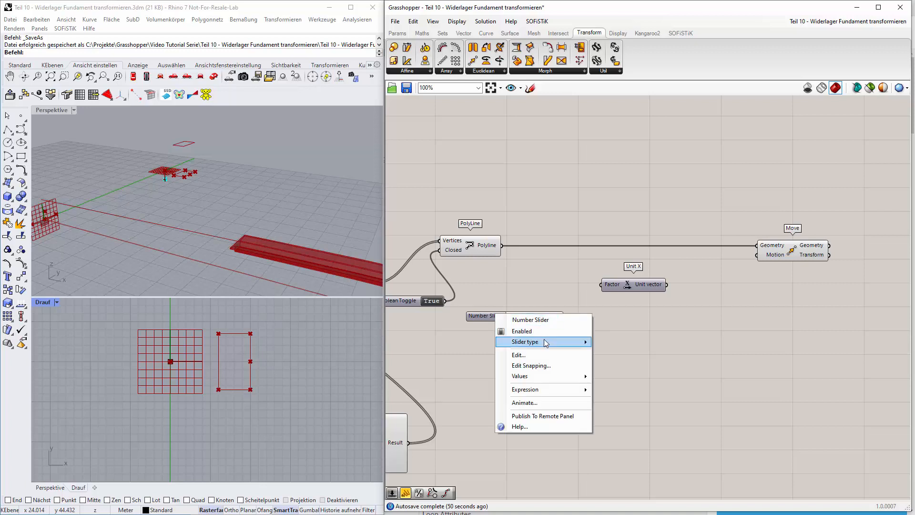
pyautogui.moveTo(551, 319); pyautogui.dragTo(491, 311)
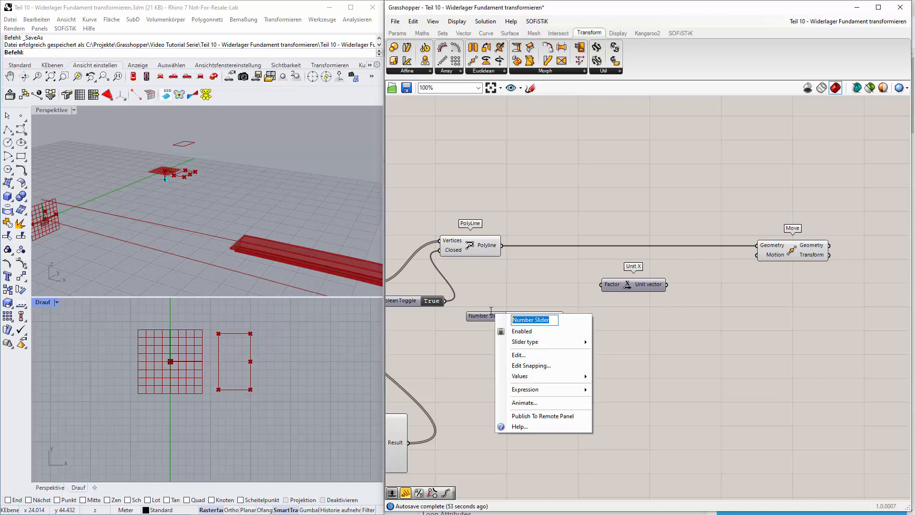
pyautogui.write('Fundament')
pyautogui.write('überstand')
pyautogui.press('Return')
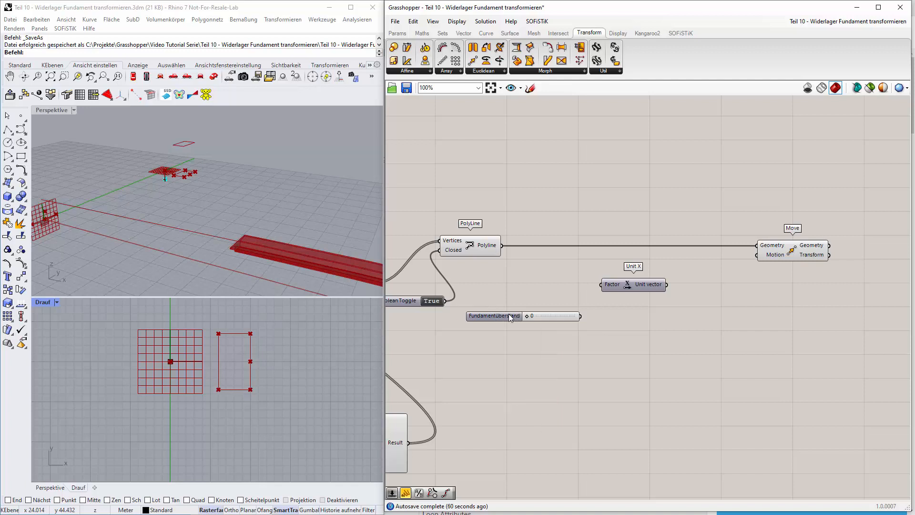
# Configure the Fundamentüberstand slider for real numbers with 2 decimal digits and set its value to 1.00
pyautogui.rightClick(511, 317)
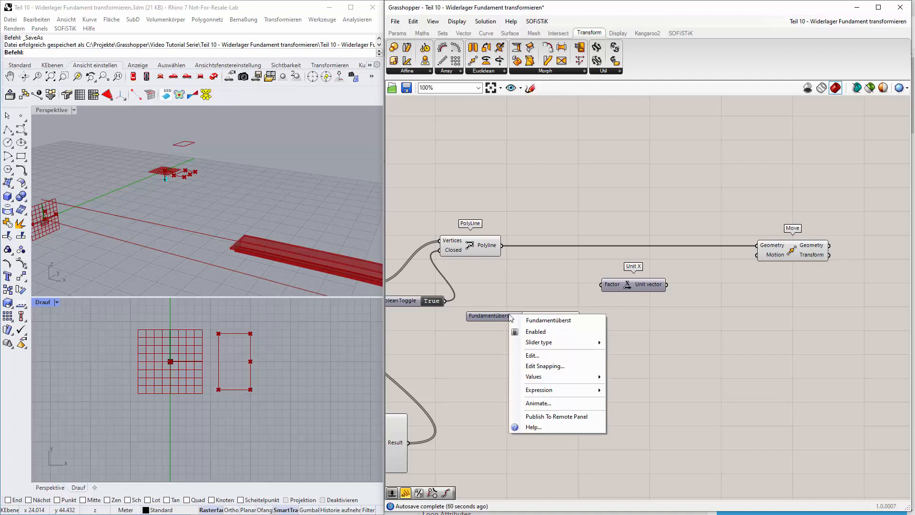
pyautogui.click(559, 357)
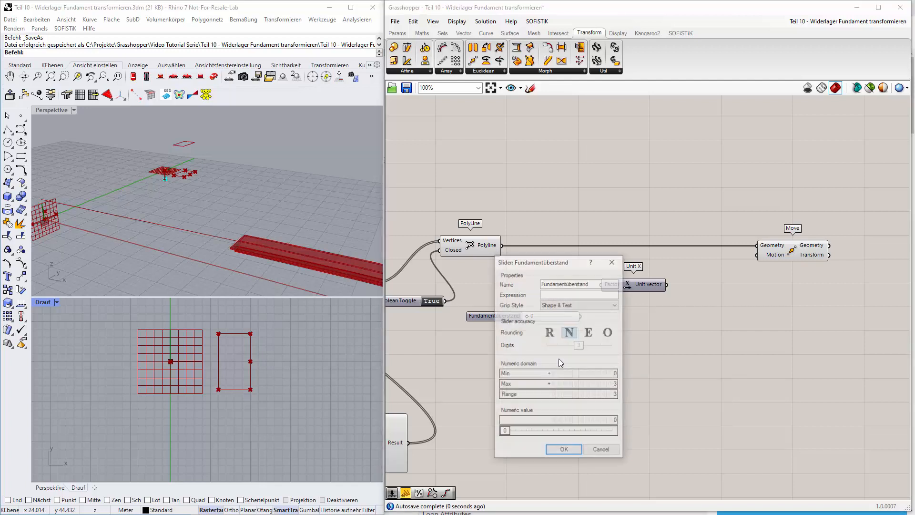
pyautogui.click(549, 334)
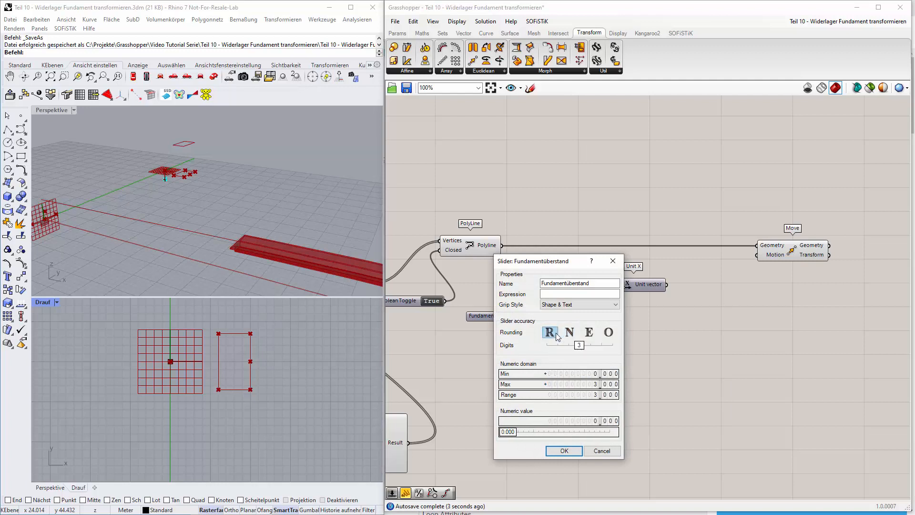
pyautogui.moveTo(579, 346); pyautogui.dragTo(569, 348)
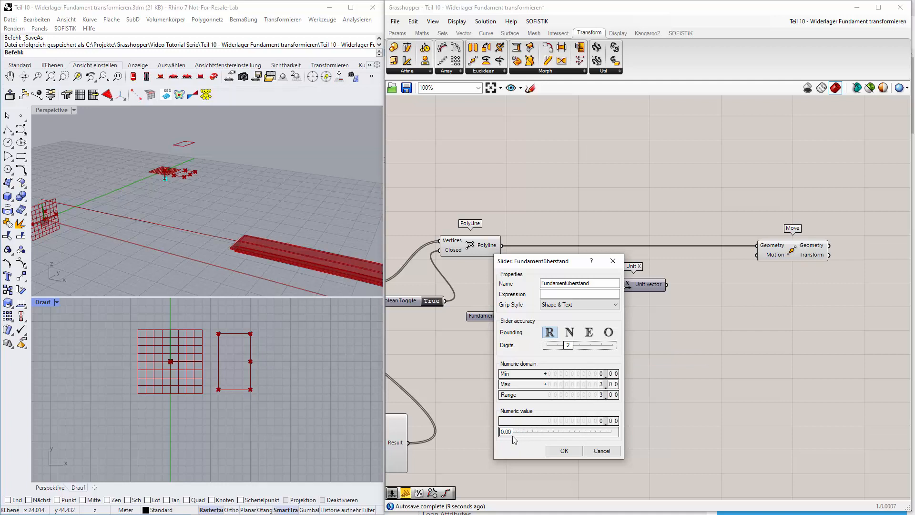
pyautogui.moveTo(515, 439); pyautogui.dragTo(549, 441)
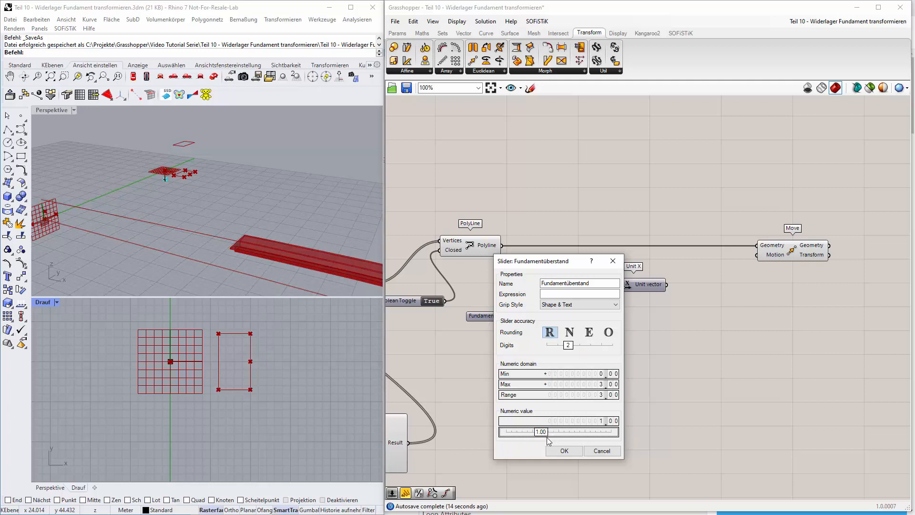
pyautogui.click(572, 452)
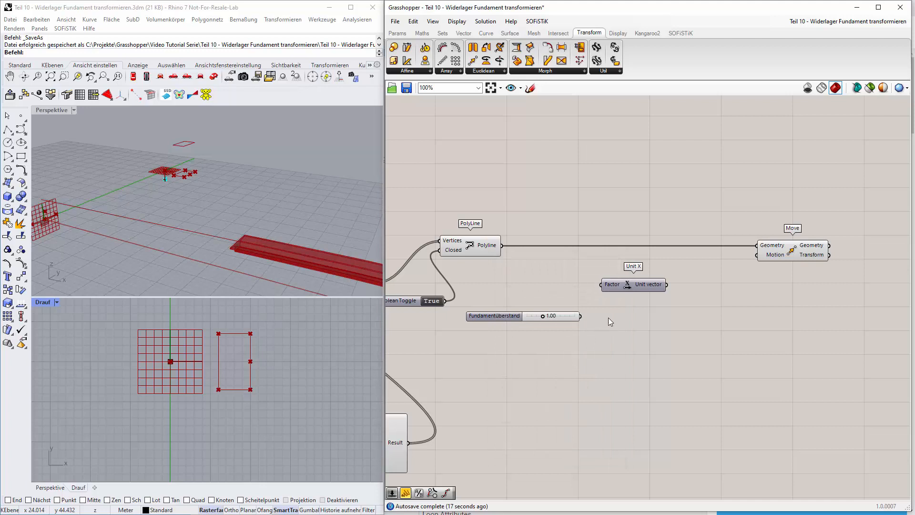
# Wire the Fundamentüberstand slider through Unit X's Factor into the Motion input of Move, and compare the moved outline with the original polyline
pyautogui.moveTo(588, 319); pyautogui.dragTo(601, 285)
pyautogui.moveTo(667, 285); pyautogui.dragTo(756, 256)
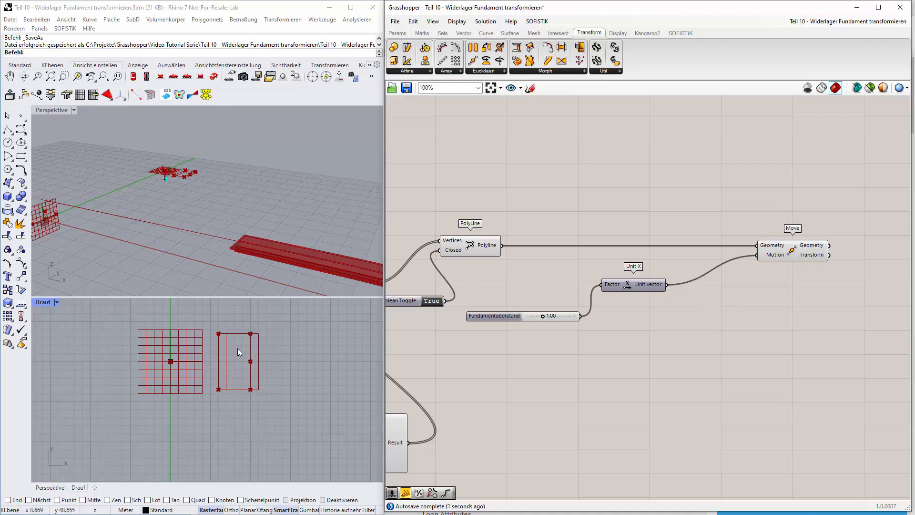
pyautogui.click(799, 252)
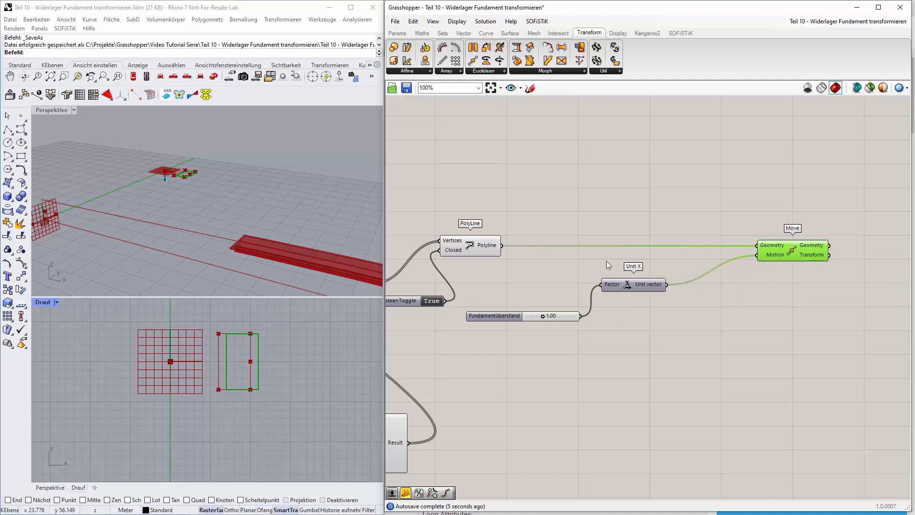
pyautogui.click(439, 252)
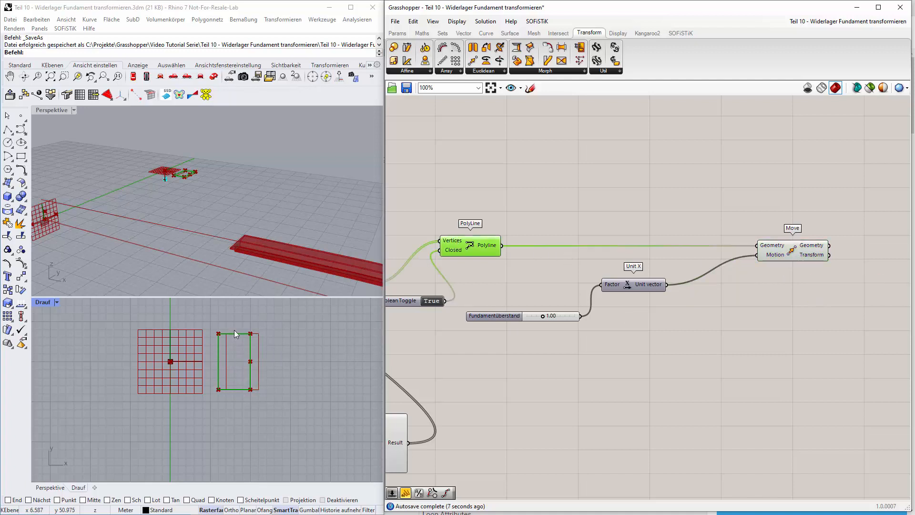
pyautogui.click(819, 253)
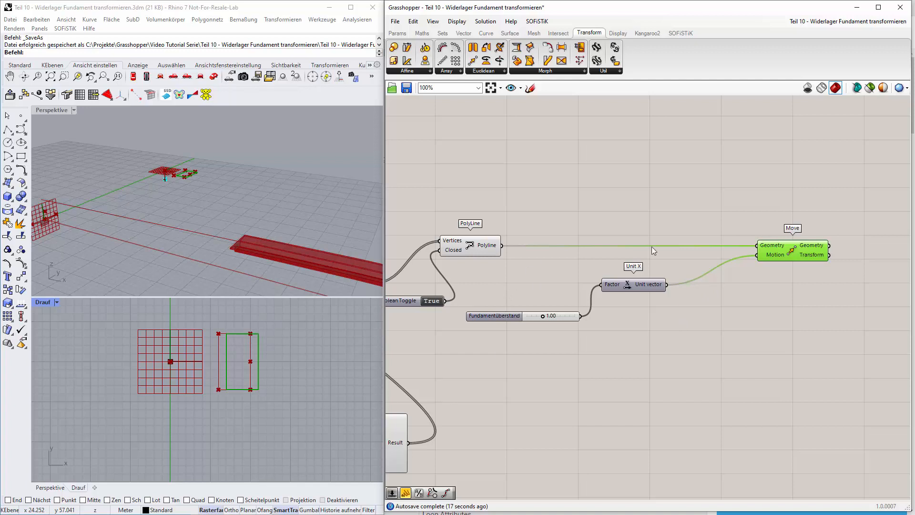
pyautogui.click(478, 252)
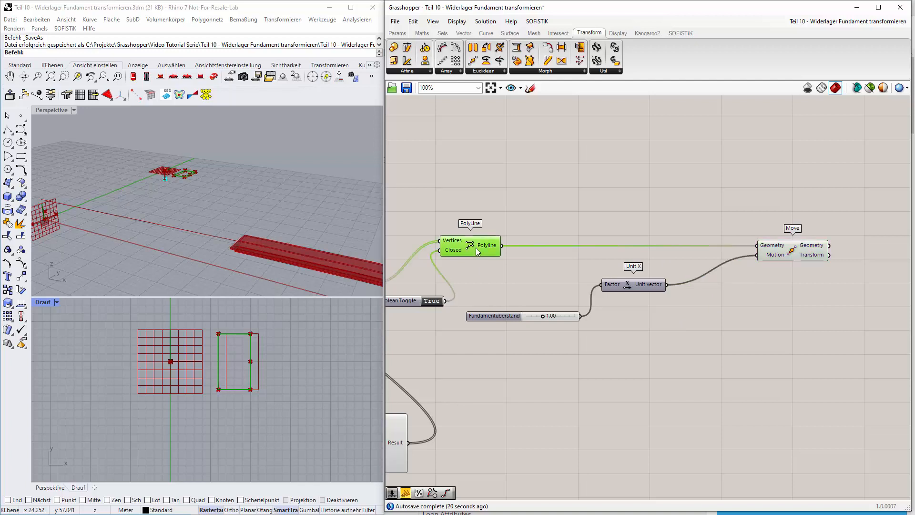
pyautogui.click(791, 256)
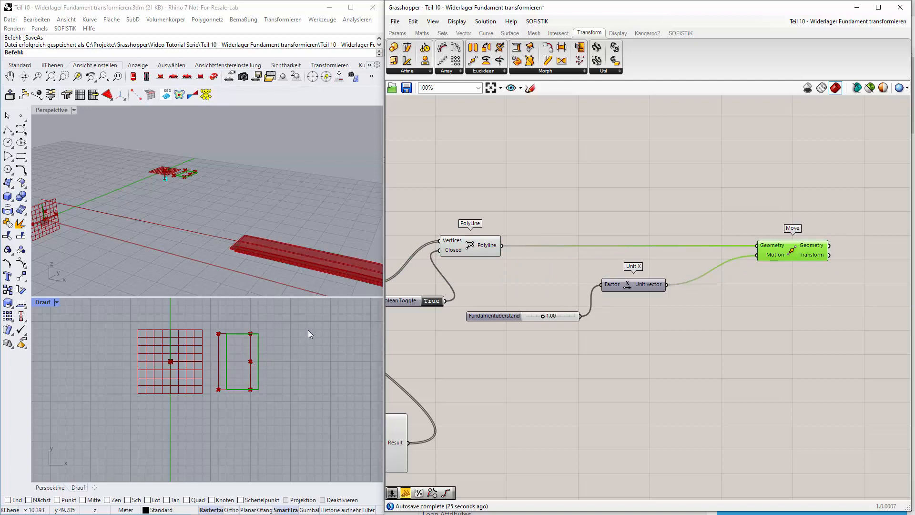
# Turn the PolyLine component's preview off and back on, comparing the original outline with the moved one
pyautogui.click(480, 249)
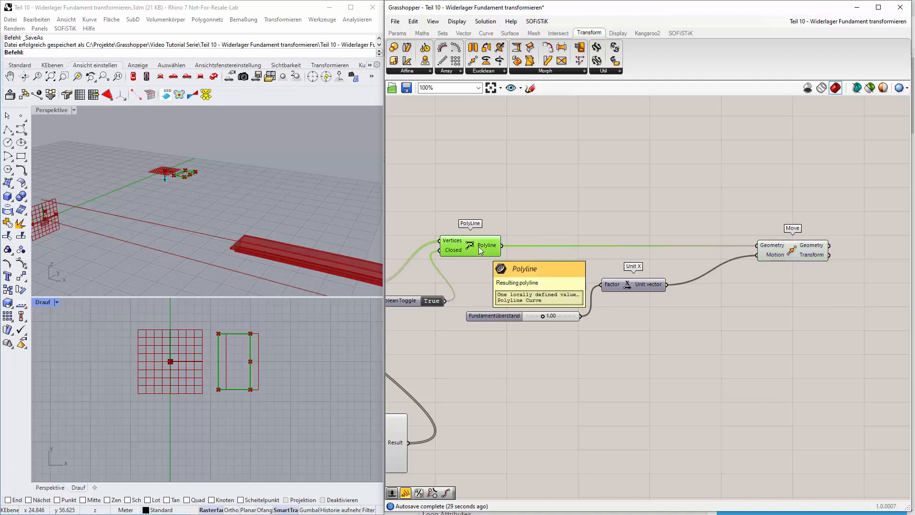
pyautogui.click(519, 215)
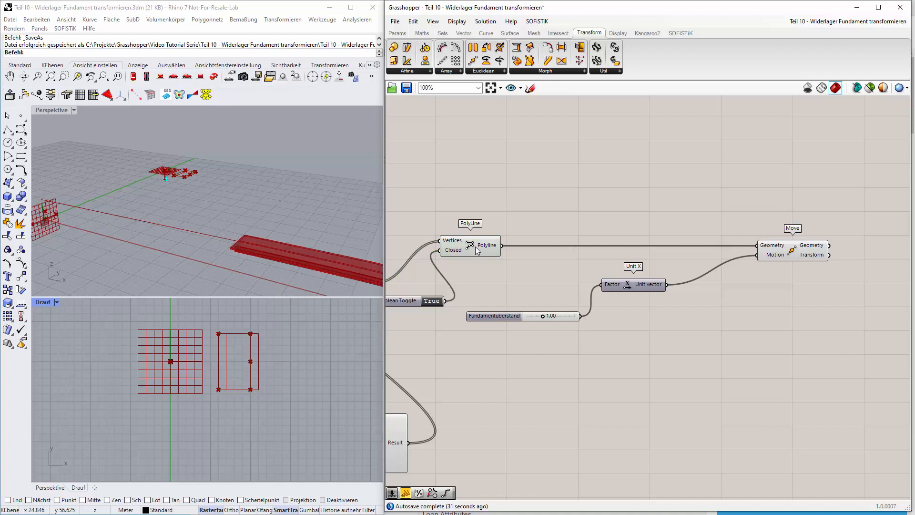
pyautogui.click(477, 251)
pyautogui.press('space')
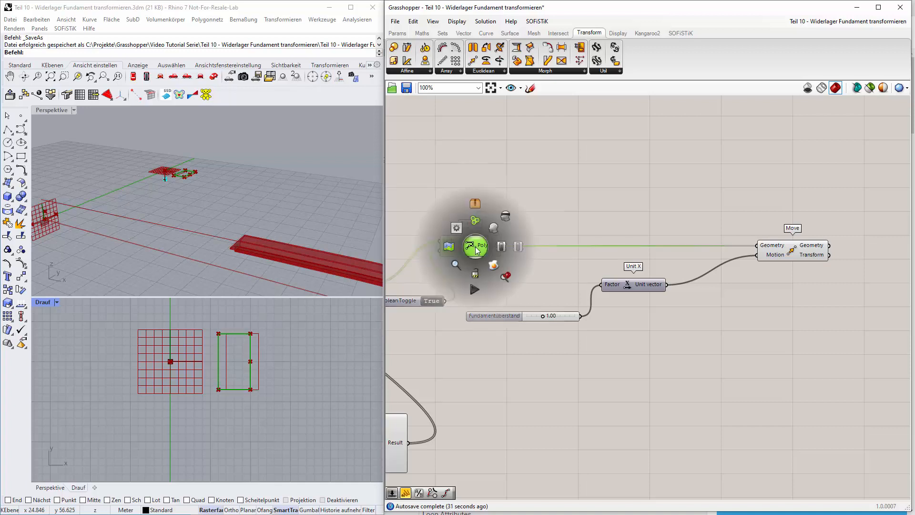
pyautogui.click(507, 216)
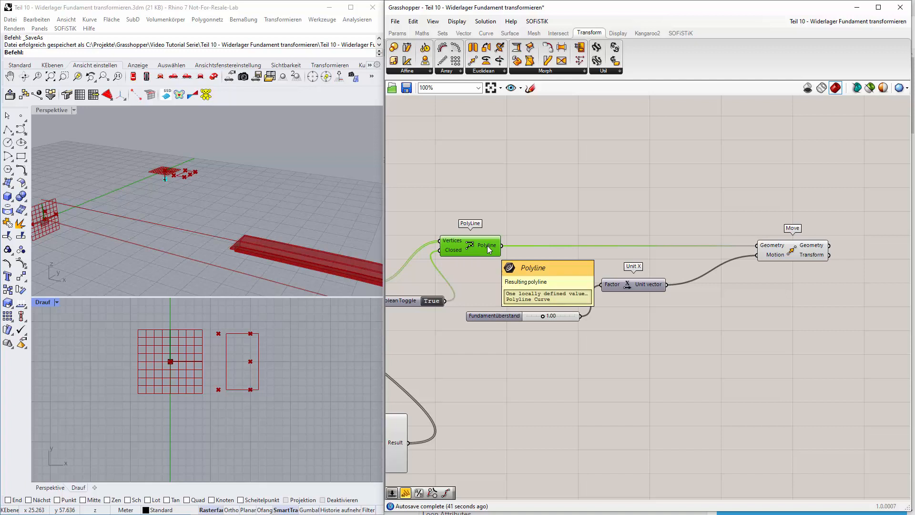
pyautogui.middleClick(471, 245)
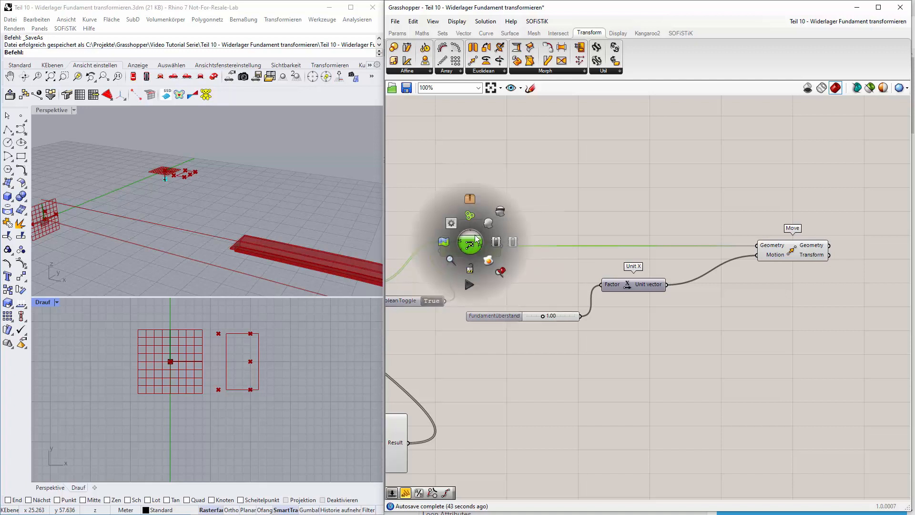
pyautogui.click(504, 213)
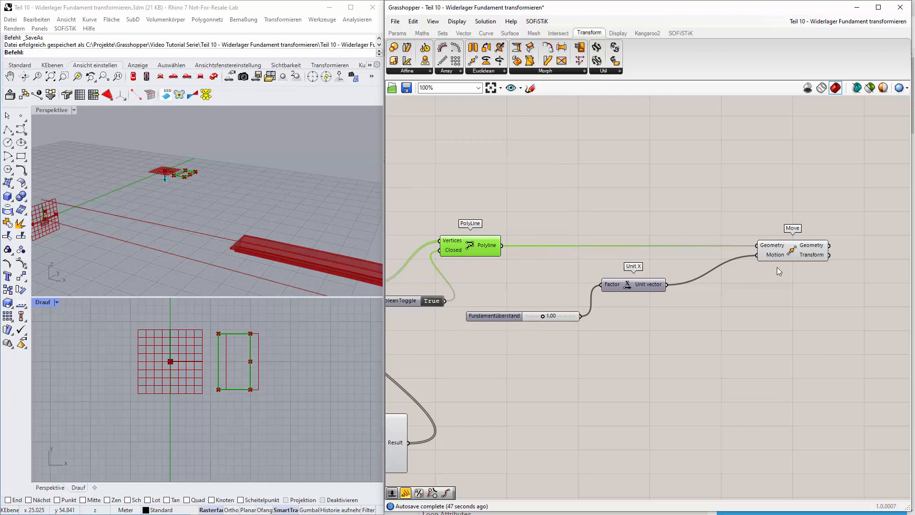
pyautogui.click(803, 253)
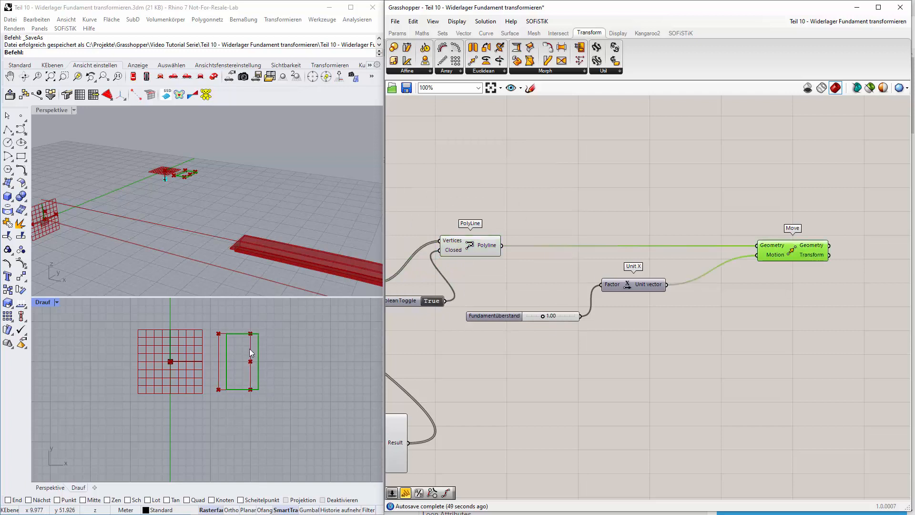
# Relocate the Fundamentüberstand slider to the foundation inputs, above the Fundamentbreite and Fundamentlänge sliders and clear of the 0,0,0 panel
pyautogui.moveTo(551, 317)
pyautogui.mouseDown()
pyautogui.moveTo(531, 317)
pyautogui.moveTo(559, 319)
pyautogui.moveTo(530, 316)
pyautogui.moveTo(572, 316)
pyautogui.moveTo(545, 316)
pyautogui.mouseUp()
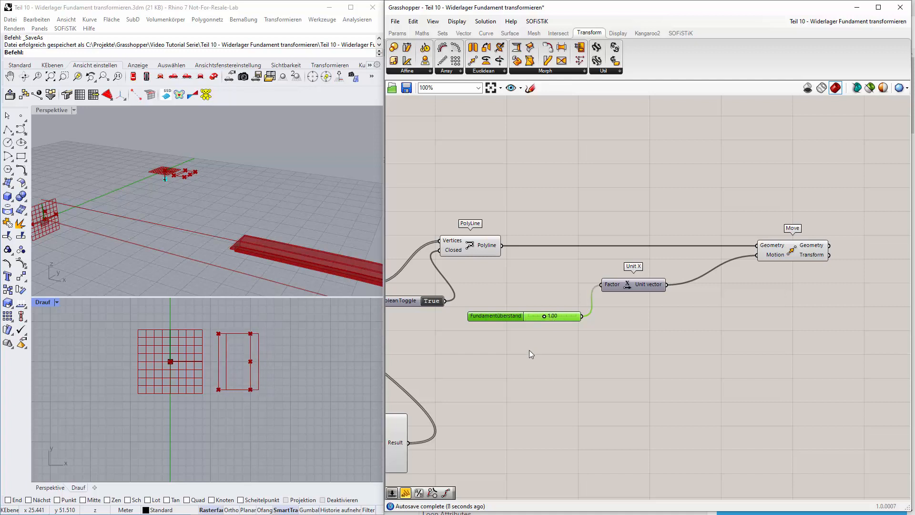
pyautogui.scroll(-4, 528, 351)
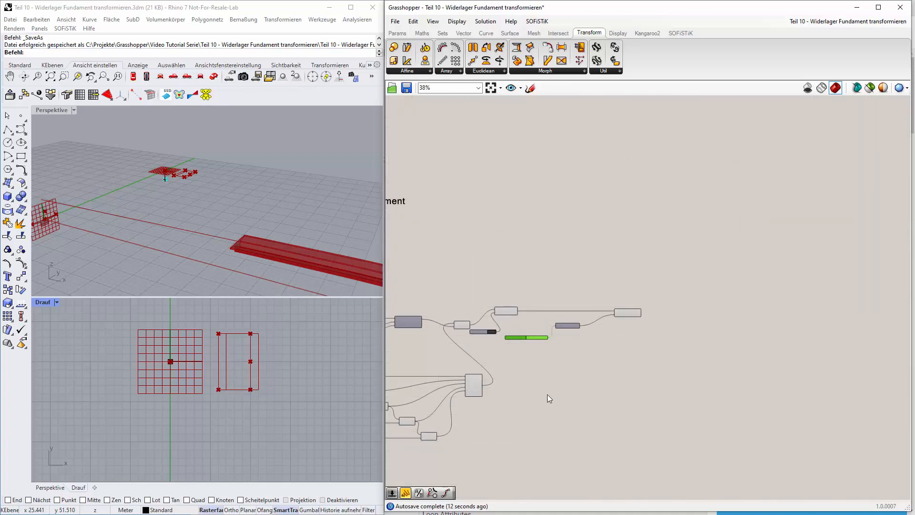
pyautogui.rightClick(549, 398)
pyautogui.click(520, 369)
pyautogui.middleClick(527, 371)
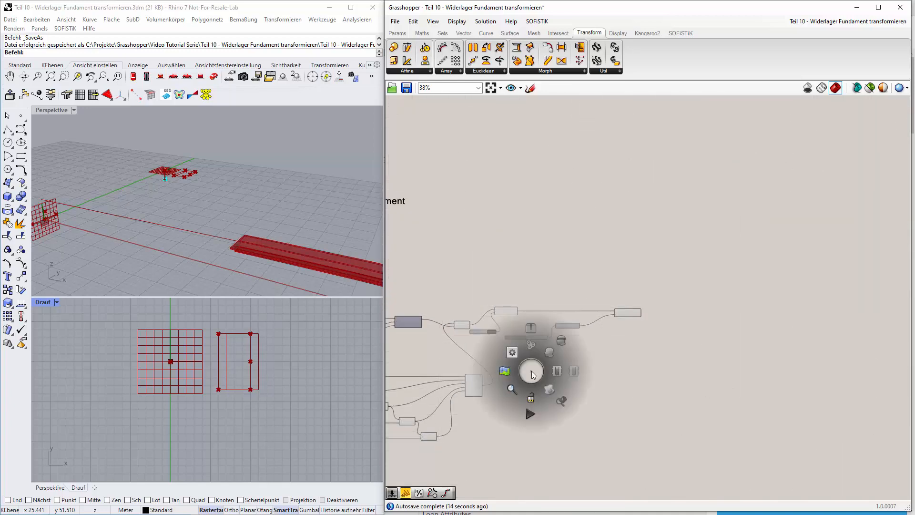
pyautogui.moveTo(624, 390); pyautogui.dragTo(830, 284, button='right')
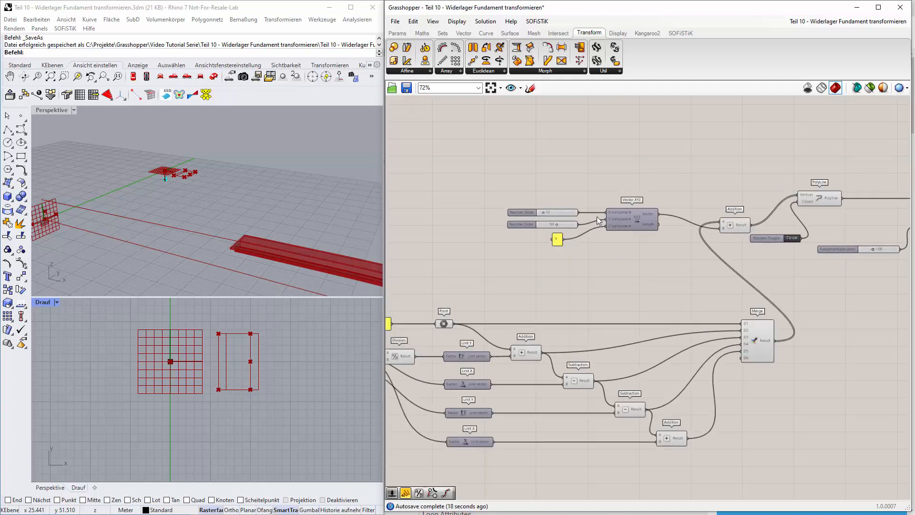
pyautogui.moveTo(727, 233); pyautogui.dragTo(437, 265)
pyautogui.scroll(5, 441, 285)
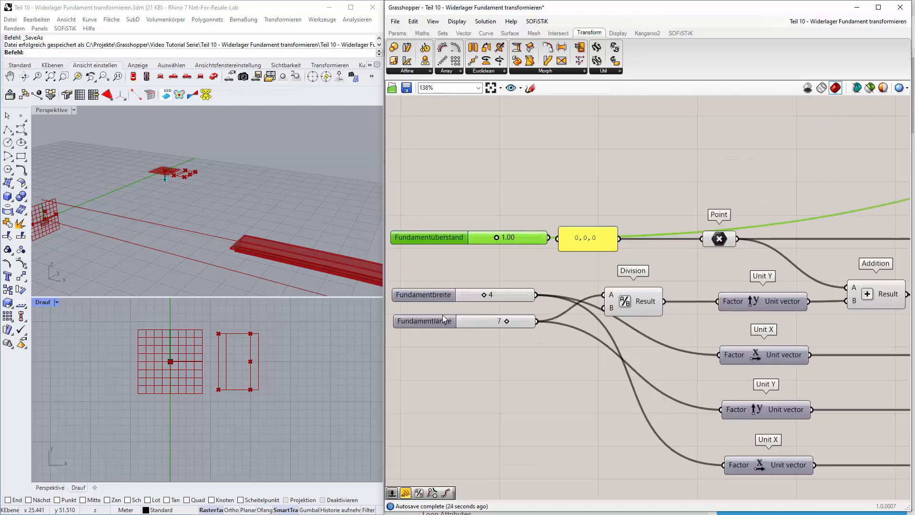
pyautogui.moveTo(460, 238); pyautogui.dragTo(458, 201)
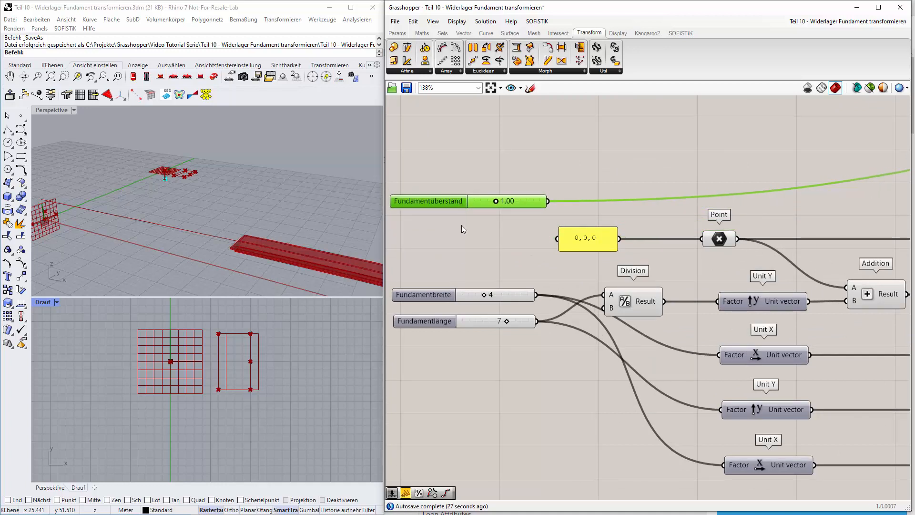
pyautogui.moveTo(427, 321); pyautogui.dragTo(425, 322)
# Add a SOFiSTiK Placement Transform component above the wire between PolyLine and Move
pyautogui.scroll(-6, 764, 307)
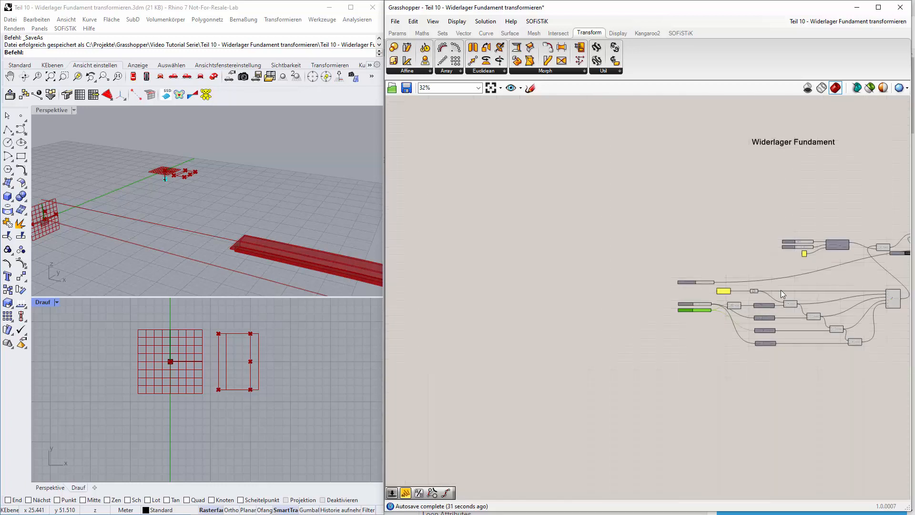
pyautogui.scroll(3, 805, 225)
pyautogui.scroll(2, 804, 225)
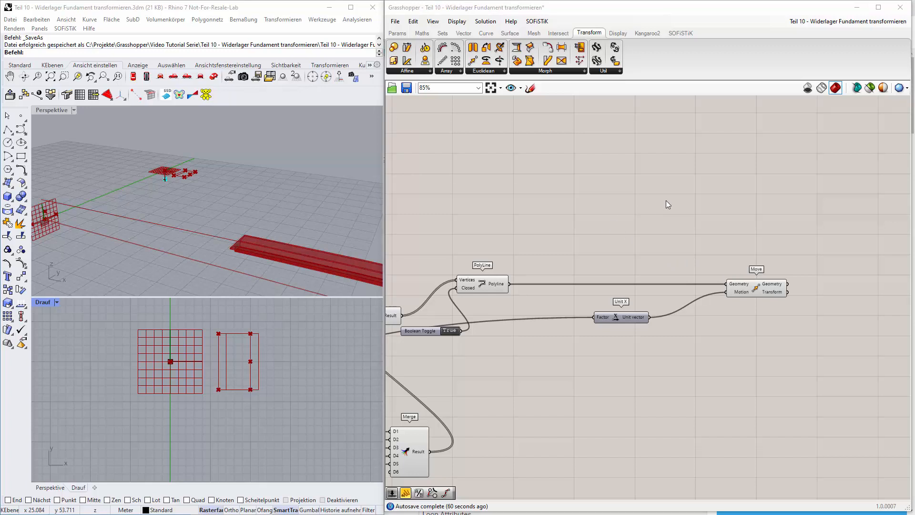
pyautogui.click(680, 32)
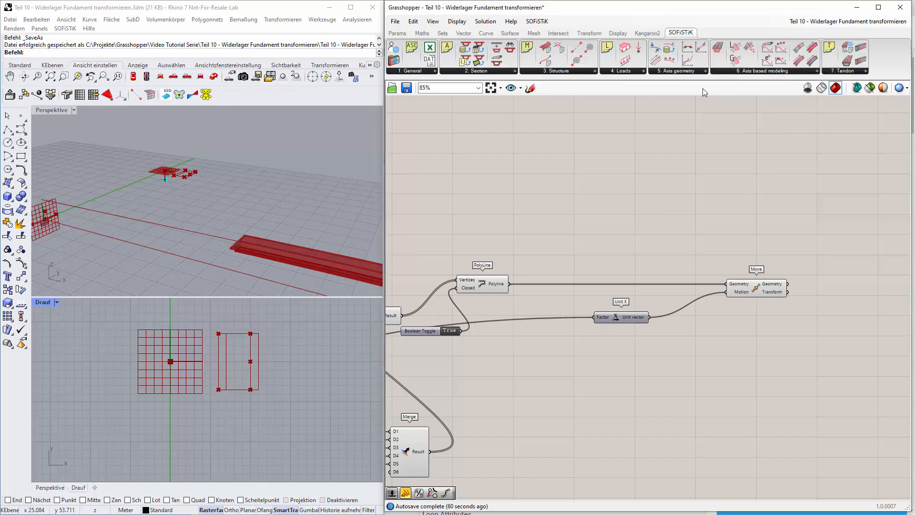
pyautogui.click(816, 72)
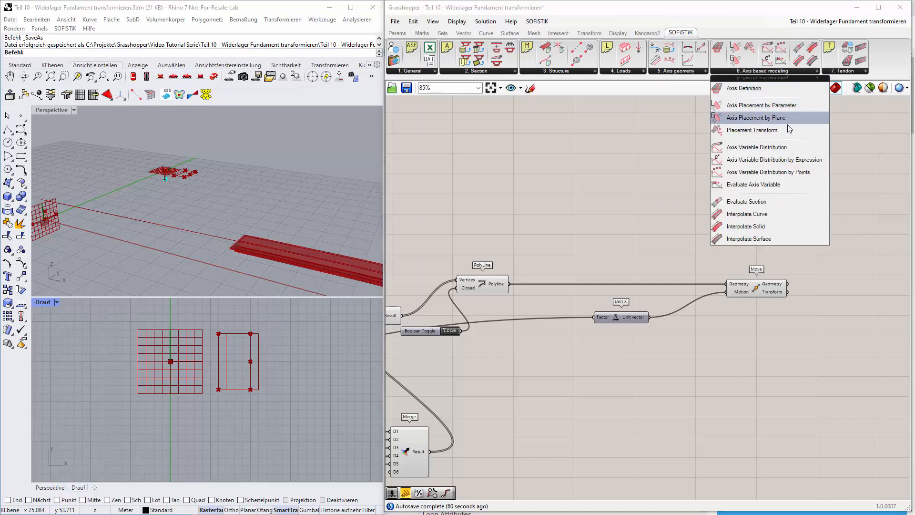
pyautogui.click(779, 131)
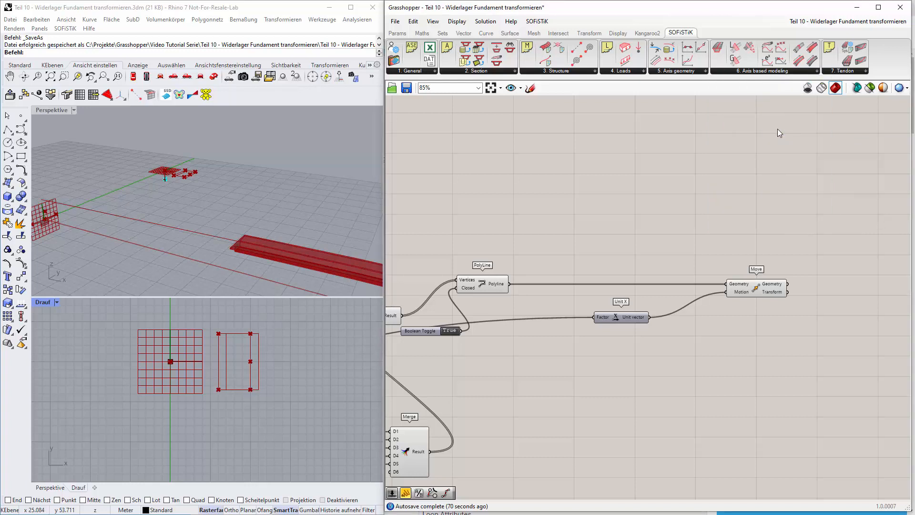
pyautogui.click(641, 177)
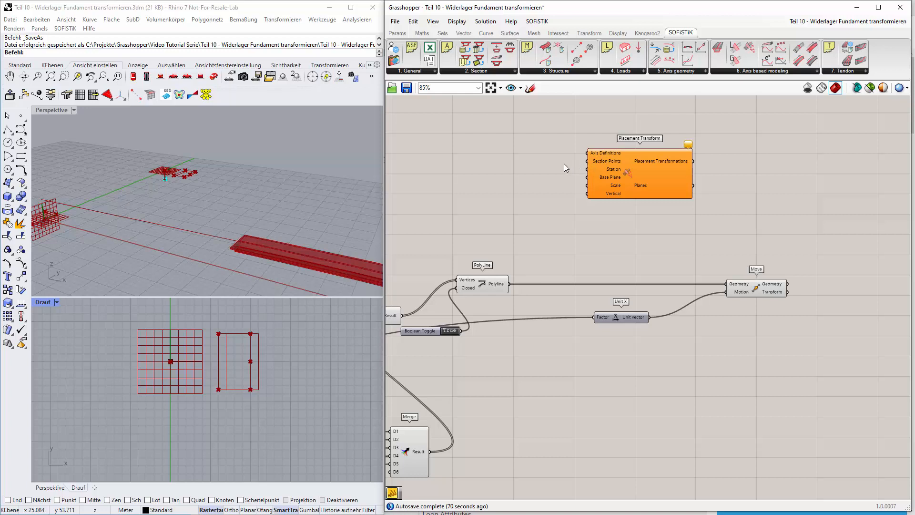
# Wire the Axis Definition component's output in the axis group to the Axis Definitions input of Placement Transform
pyautogui.scroll(-7, 564, 164)
pyautogui.moveTo(526, 176); pyautogui.dragTo(658, 242, button='right')
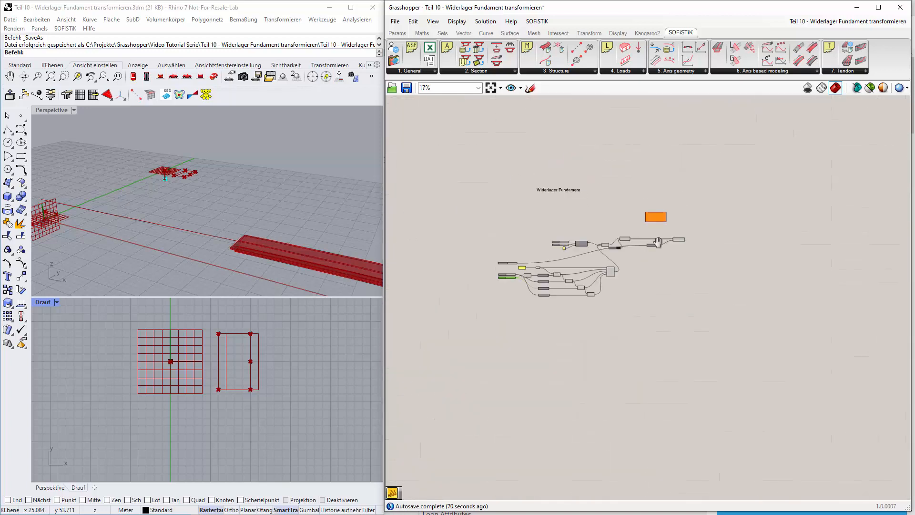
pyautogui.scroll(-2, 665, 246)
pyautogui.moveTo(502, 228); pyautogui.dragTo(600, 283, button='right')
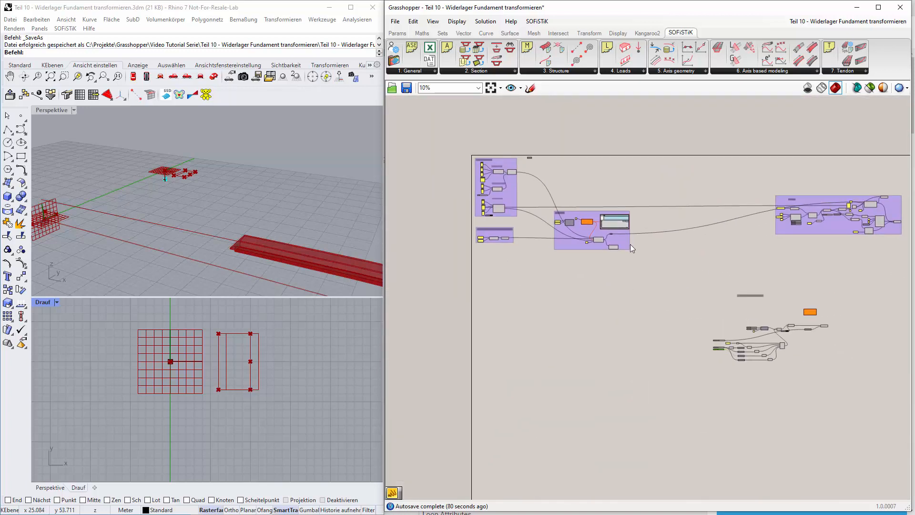
pyautogui.scroll(10, 574, 236)
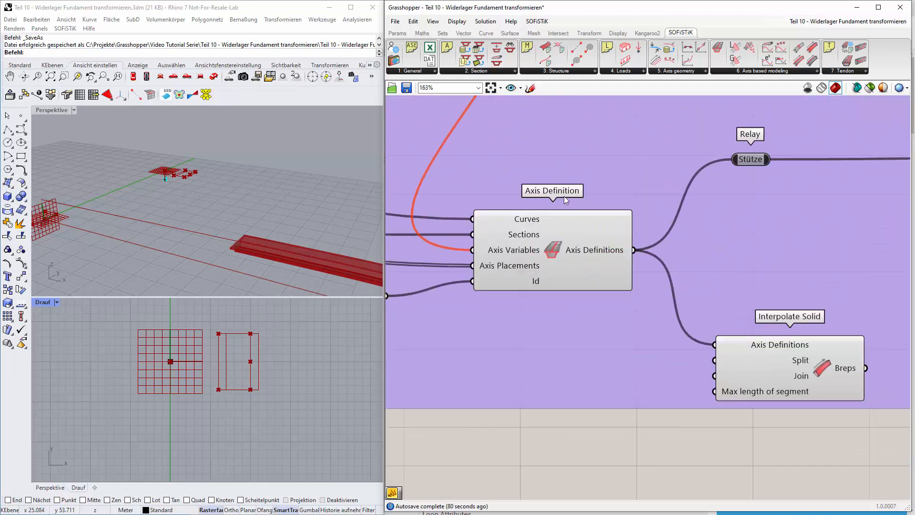
pyautogui.moveTo(631, 320); pyautogui.dragTo(568, 295, button='right')
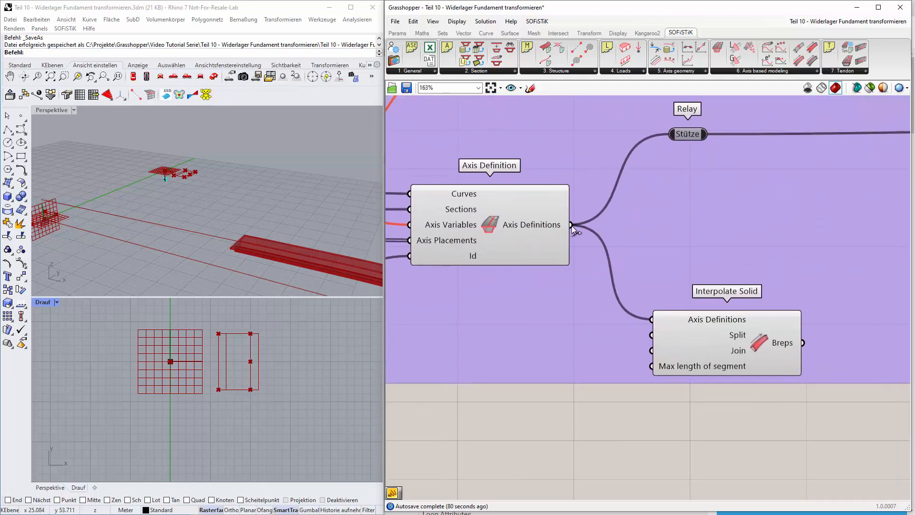
pyautogui.moveTo(571, 225); pyautogui.dragTo(844, 380)
pyautogui.scroll(-4, 815, 296)
pyautogui.scroll(-3, 851, 359)
pyautogui.scroll(-3, 887, 382)
pyautogui.scroll(1, 816, 443)
pyautogui.scroll(6, 816, 440)
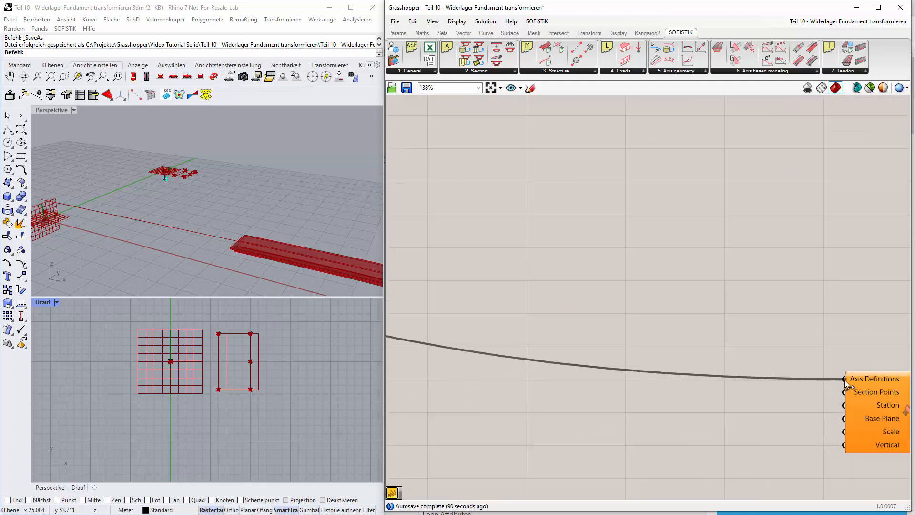
# Insert a relay in the new wire beside the Axis Definition component and name it Fundament Widerlager
pyautogui.scroll(-6, 748, 379)
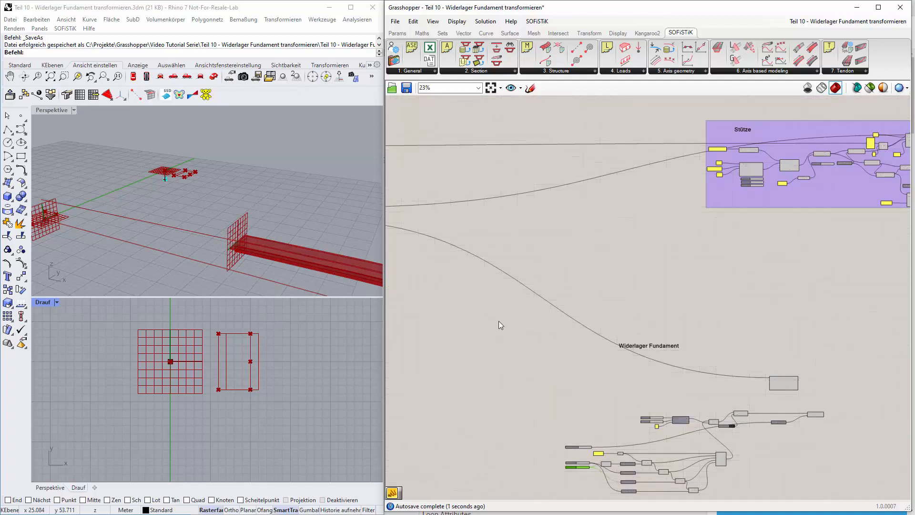
pyautogui.scroll(-2, 493, 306)
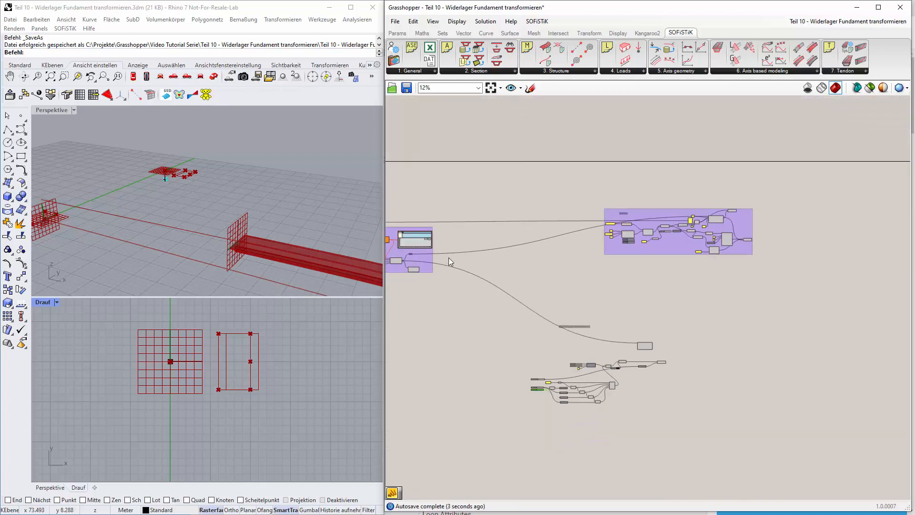
pyautogui.scroll(3, 415, 252)
pyautogui.scroll(4, 459, 370)
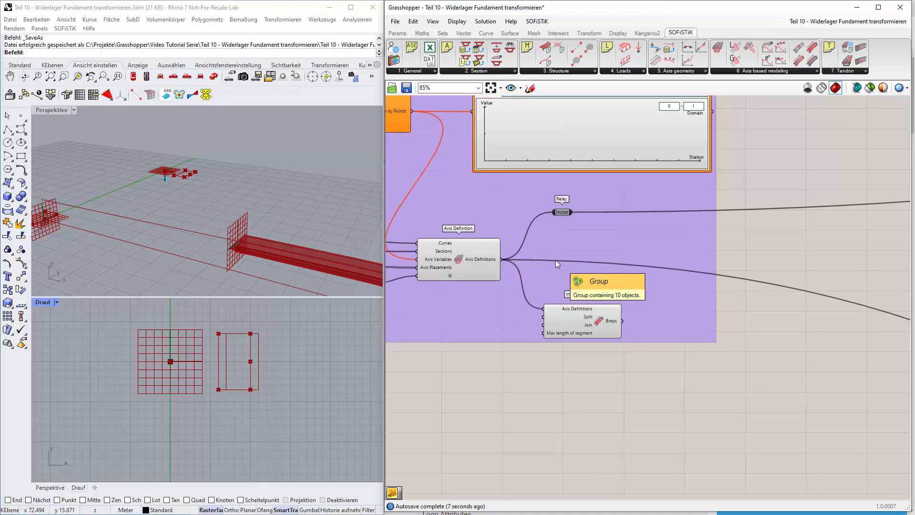
pyautogui.doubleClick(554, 259)
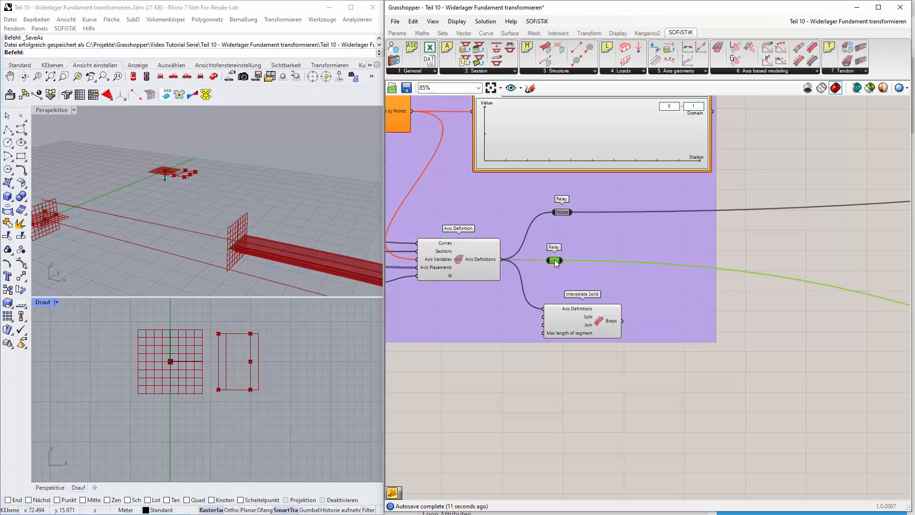
pyautogui.rightClick(554, 260)
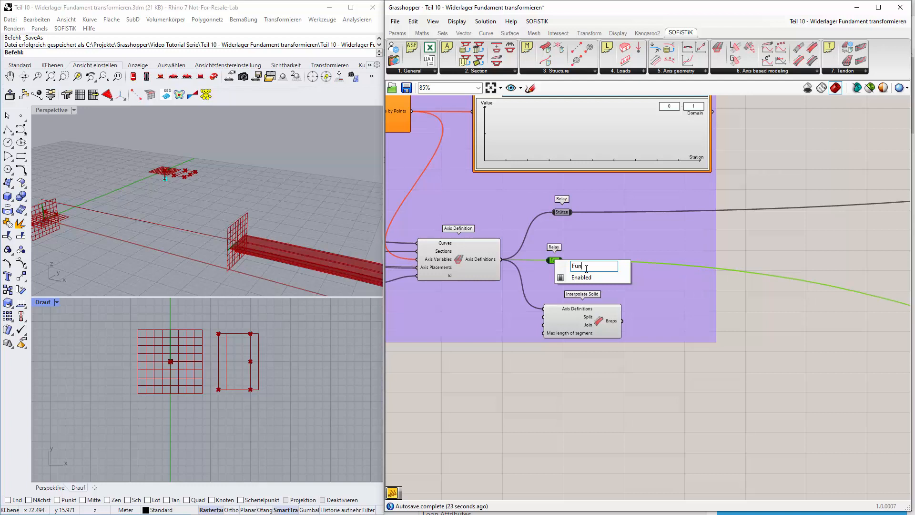
pyautogui.write('dament')
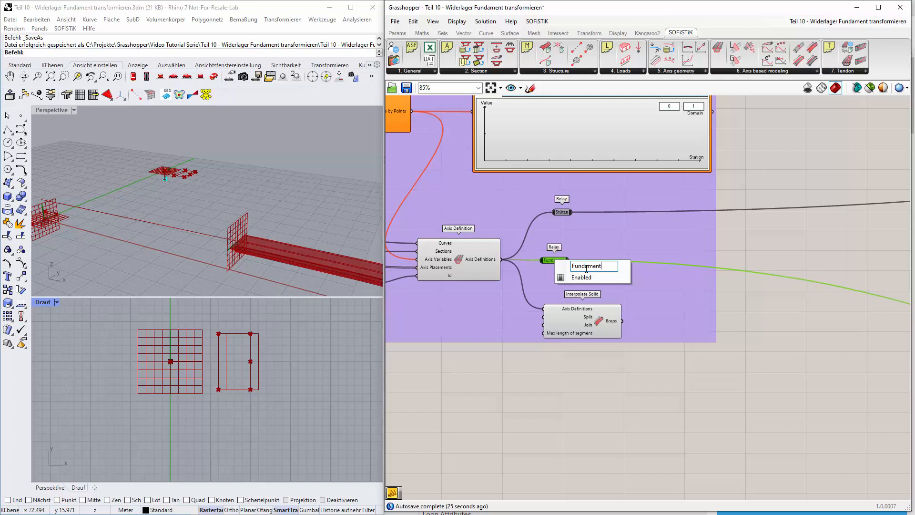
pyautogui.write(' Widerlager')
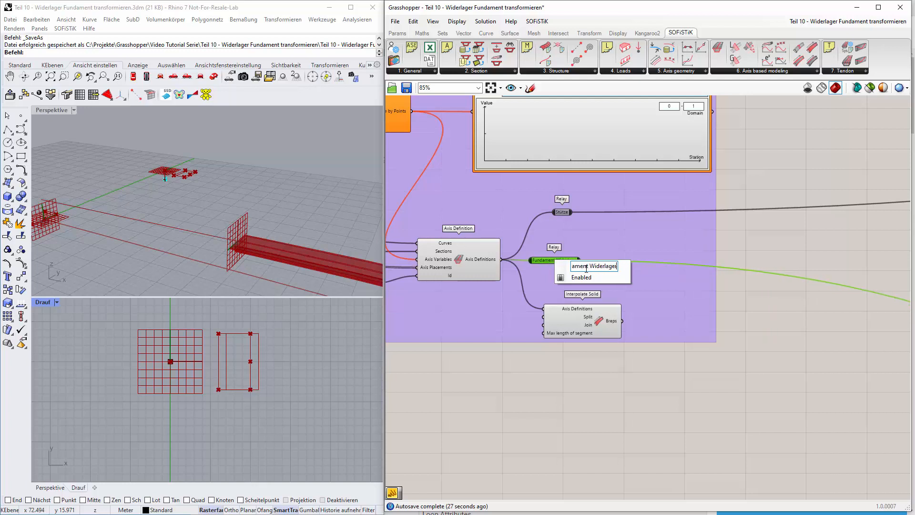
pyautogui.press('Return')
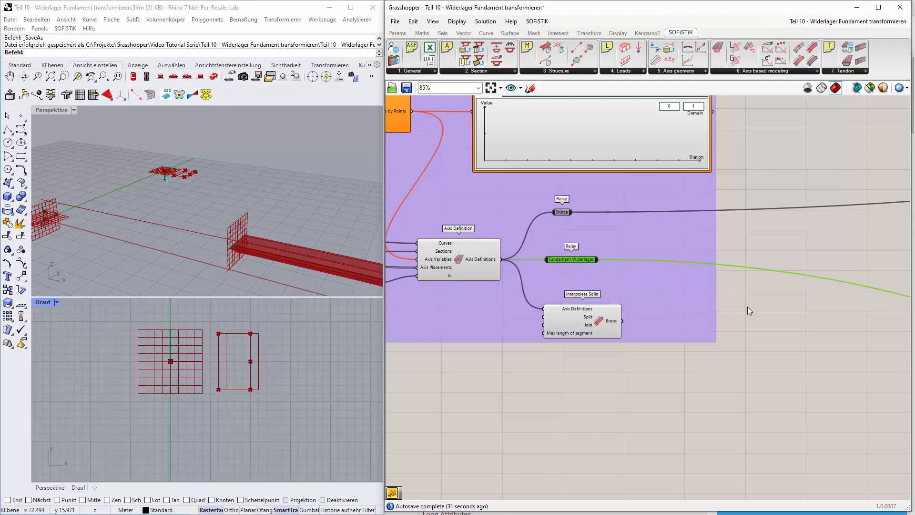
# Examine the Placement Transform component's inputs and read the description of its Station input
pyautogui.scroll(-5, 747, 310)
pyautogui.scroll(-2, 620, 296)
pyautogui.moveTo(693, 367); pyautogui.dragTo(567, 315, button='right')
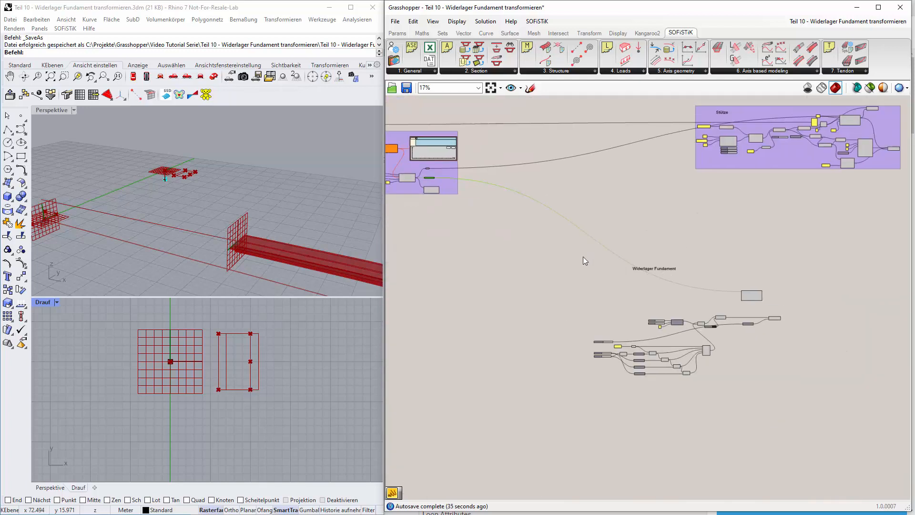
pyautogui.scroll(8, 424, 173)
pyautogui.scroll(-7, 555, 224)
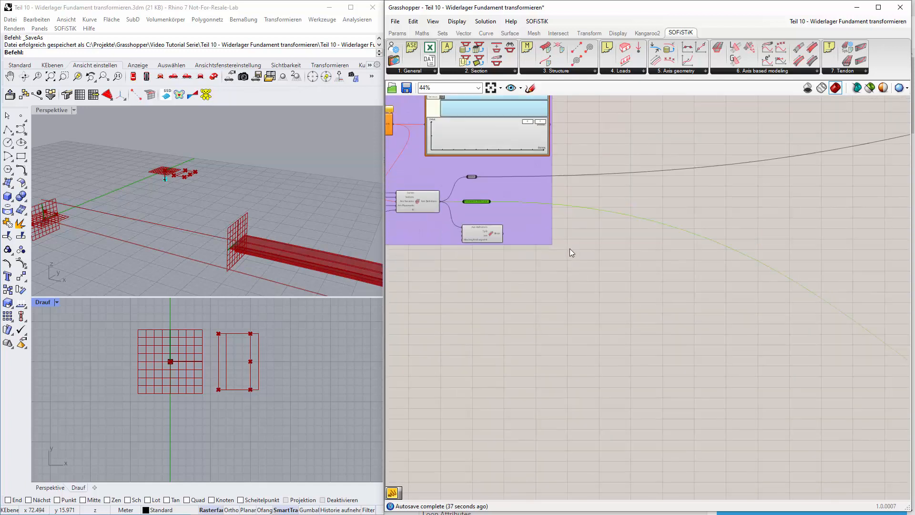
pyautogui.moveTo(785, 409); pyautogui.dragTo(522, 281, button='right')
pyautogui.scroll(10, 699, 289)
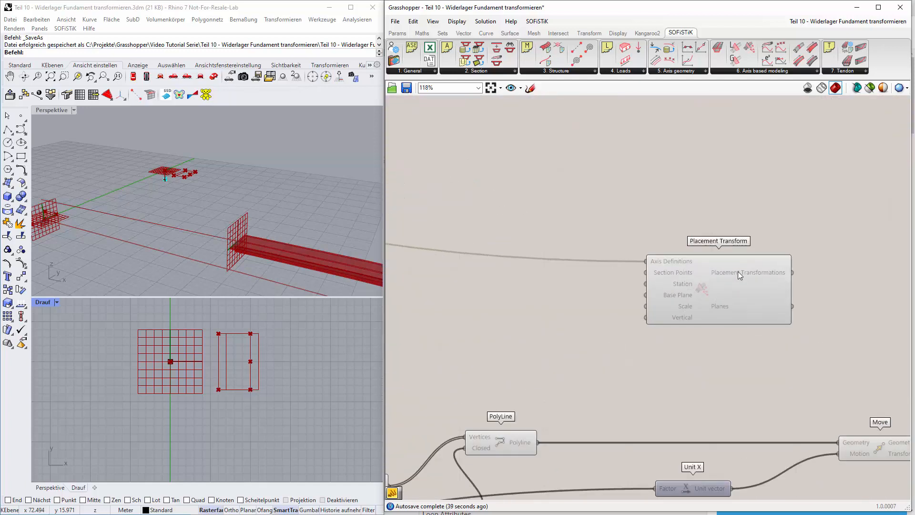
pyautogui.scroll(1, 633, 273)
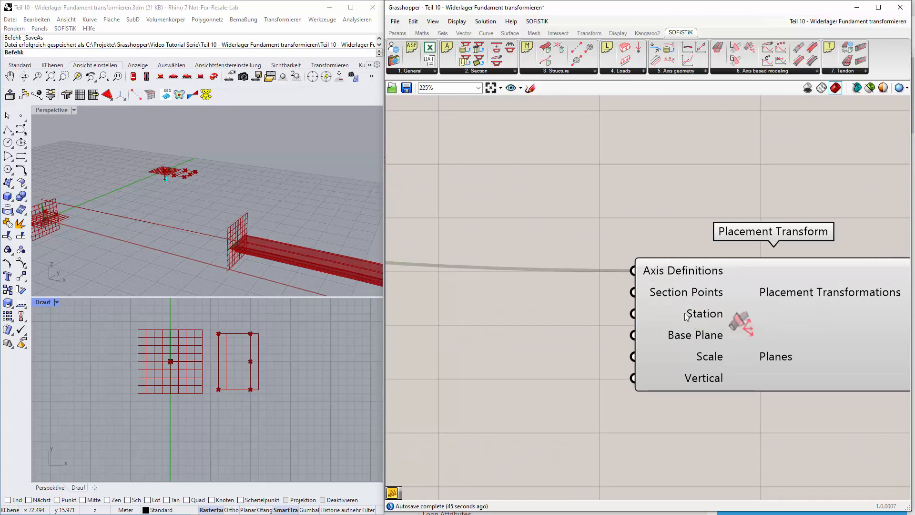
pyautogui.moveTo(678, 314)
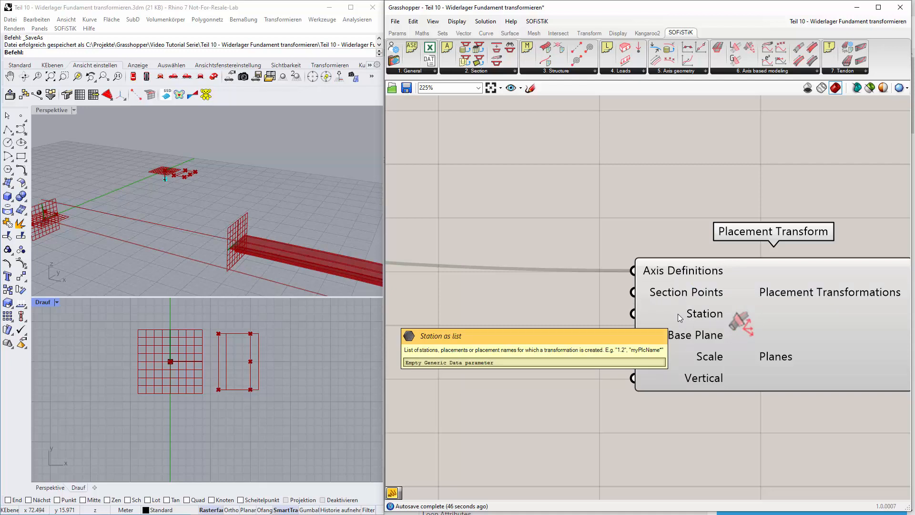
# Examine how the Station input of Placement Transform is supplied in the existing Stütze group
pyautogui.scroll(-10, 517, 308)
pyautogui.scroll(-4, 635, 210)
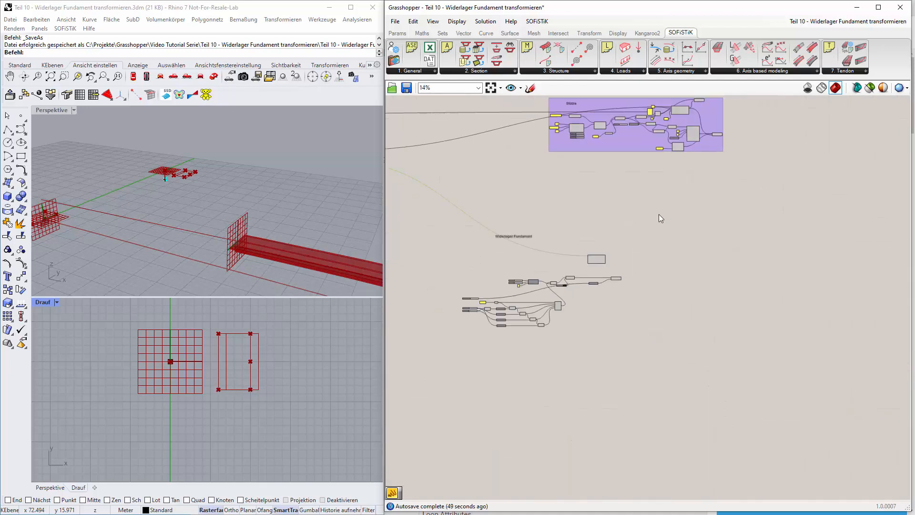
pyautogui.moveTo(659, 190); pyautogui.dragTo(656, 350, button='right')
pyautogui.scroll(11, 658, 314)
pyautogui.scroll(2, 673, 218)
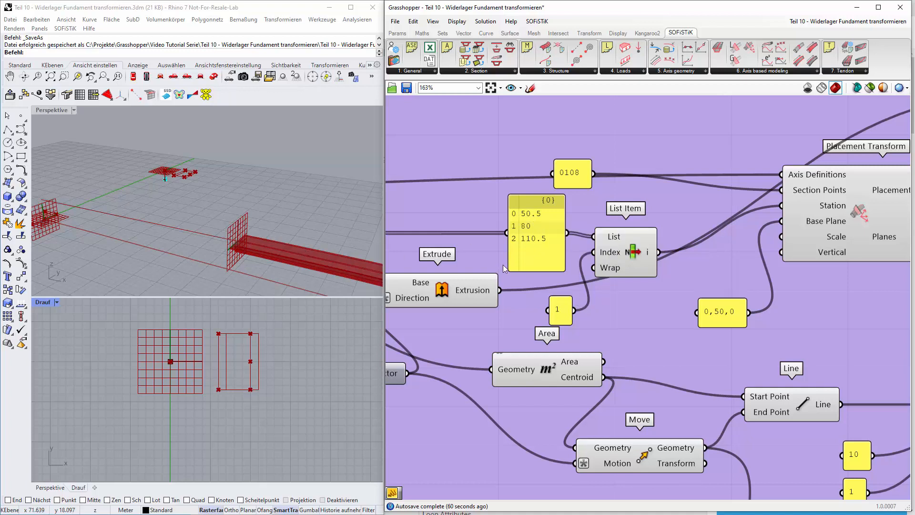
pyautogui.scroll(-8, 552, 408)
pyautogui.moveTo(552, 408); pyautogui.dragTo(743, 293, button='right')
pyautogui.scroll(-3, 730, 312)
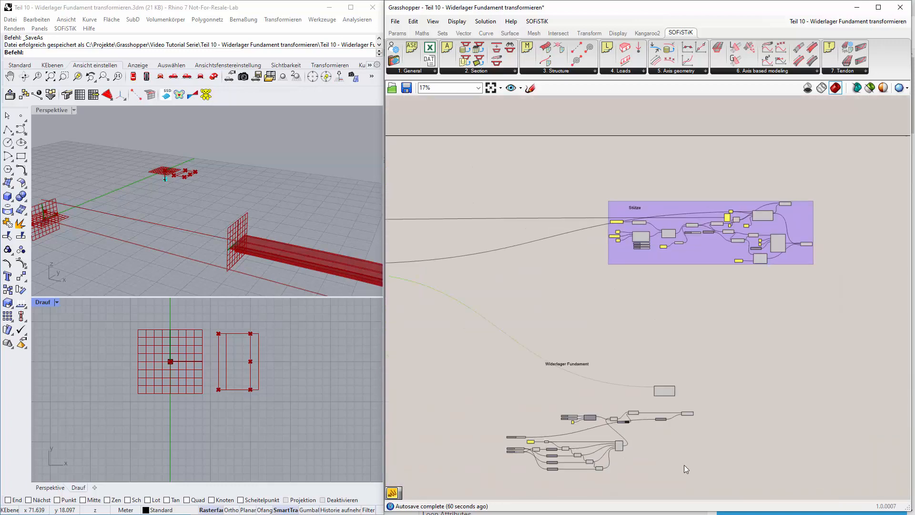
# Add a List Item component just before Placement Transform, below the axis definition wire
pyautogui.scroll(4, 673, 422)
pyautogui.scroll(9, 604, 382)
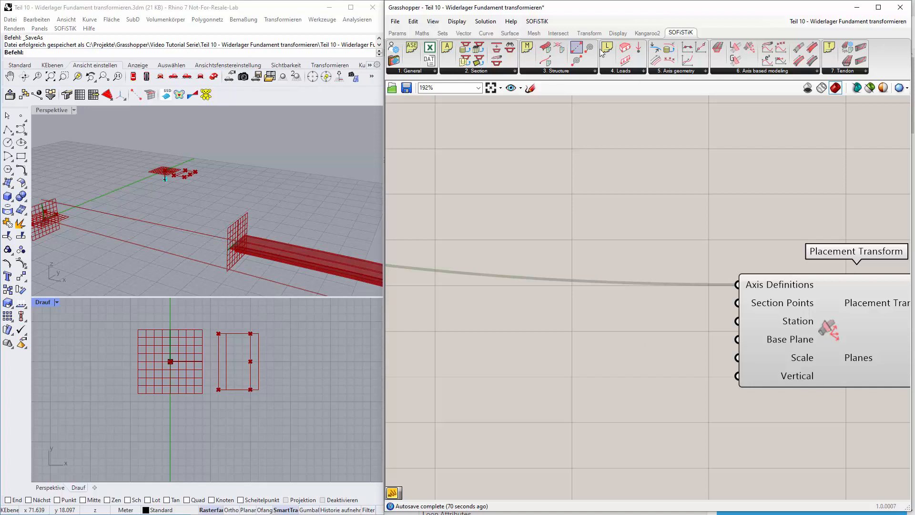
pyautogui.click(443, 34)
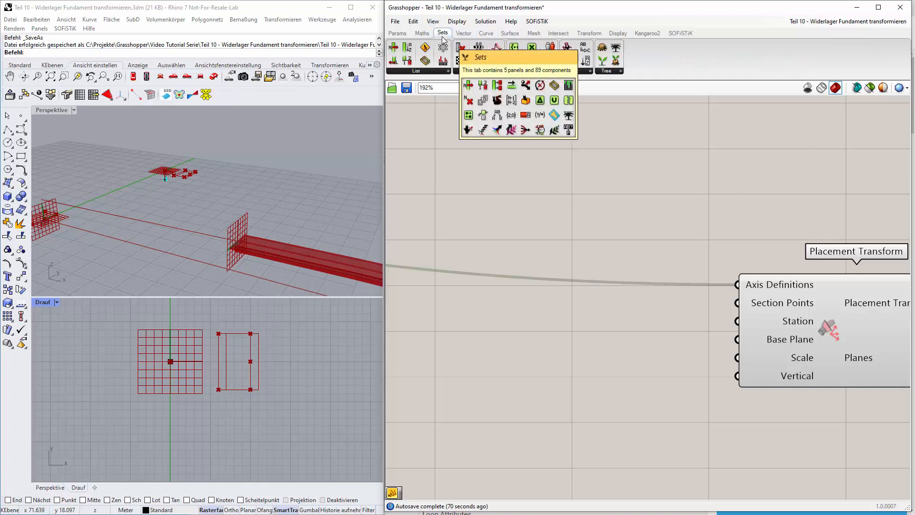
pyautogui.moveTo(397, 47); pyautogui.dragTo(620, 296)
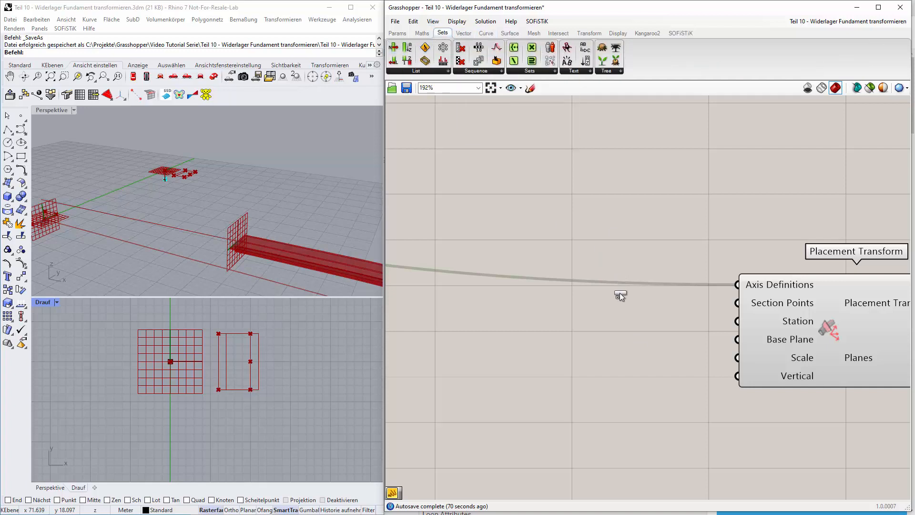
pyautogui.moveTo(643, 340); pyautogui.dragTo(602, 324)
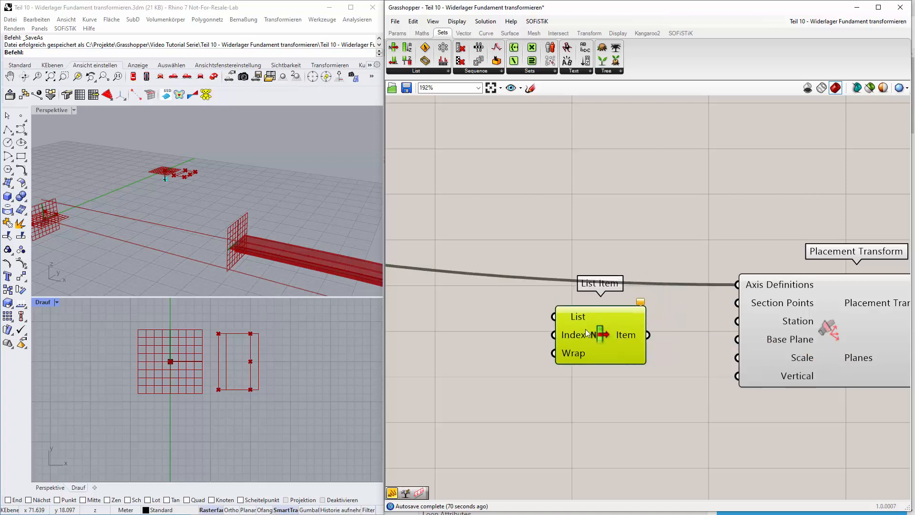
# Add an empty panel before the List Item component and narrow it slightly
pyautogui.scroll(-5, 591, 329)
pyautogui.moveTo(514, 338); pyautogui.dragTo(610, 351, button='right')
pyautogui.scroll(5, 639, 333)
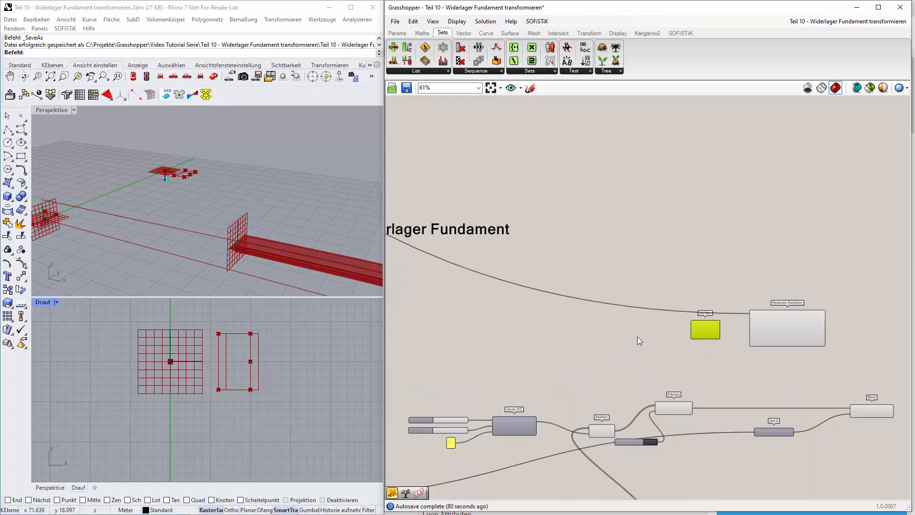
pyautogui.doubleClick(663, 334)
pyautogui.write('panel')
pyautogui.press('Return')
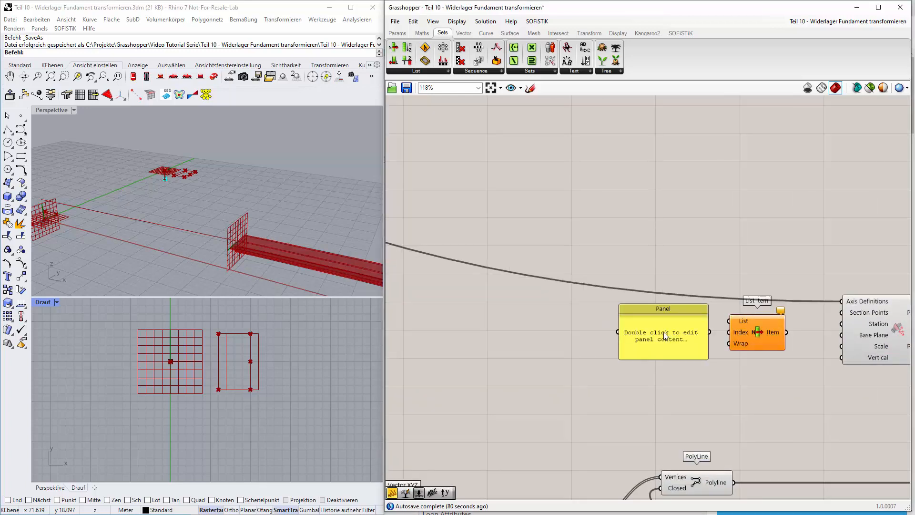
pyautogui.moveTo(708, 329); pyautogui.dragTo(686, 329)
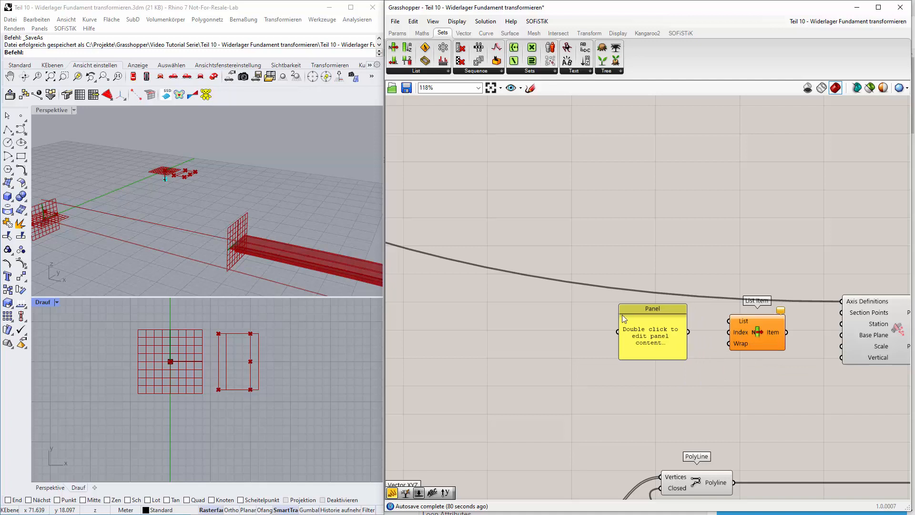
# Wire the Station panel of the Placements group through the new, further narrowed panel into the List input of List Item
pyautogui.scroll(-10, 624, 318)
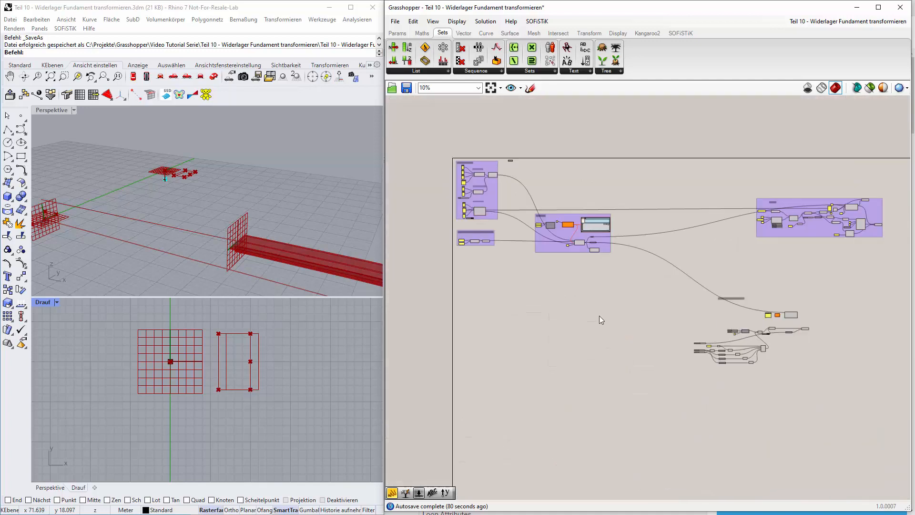
pyautogui.scroll(8, 479, 199)
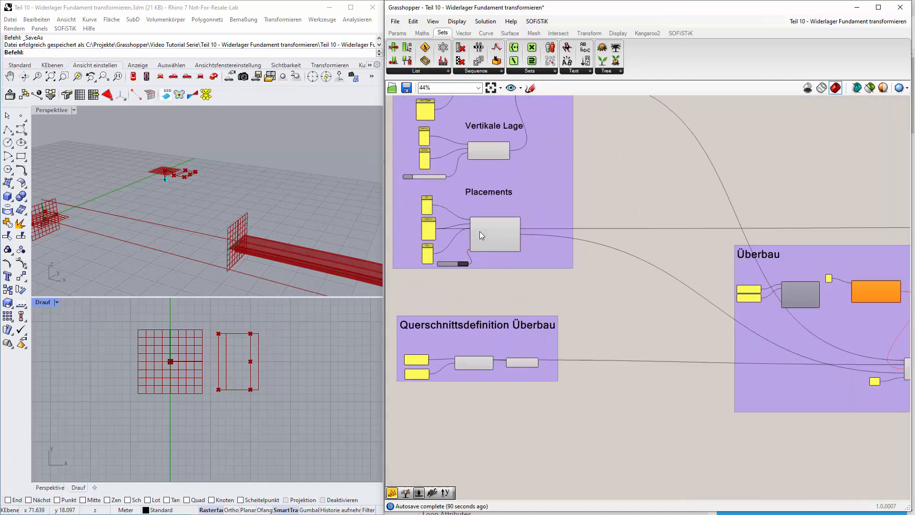
pyautogui.moveTo(410, 252); pyautogui.dragTo(466, 252, button='right')
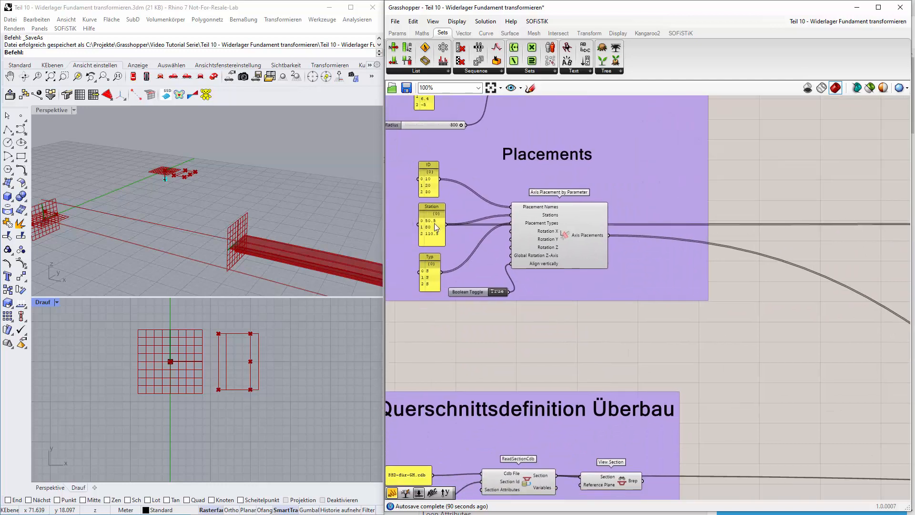
pyautogui.scroll(1, 434, 224)
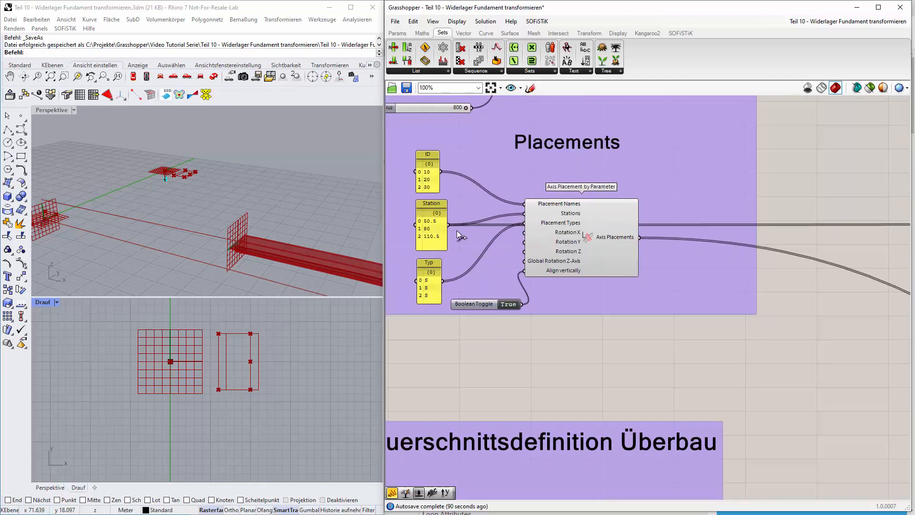
pyautogui.moveTo(448, 224); pyautogui.dragTo(514, 404)
pyautogui.scroll(-8, 891, 453)
pyautogui.scroll(5, 901, 457)
pyautogui.scroll(8, 904, 454)
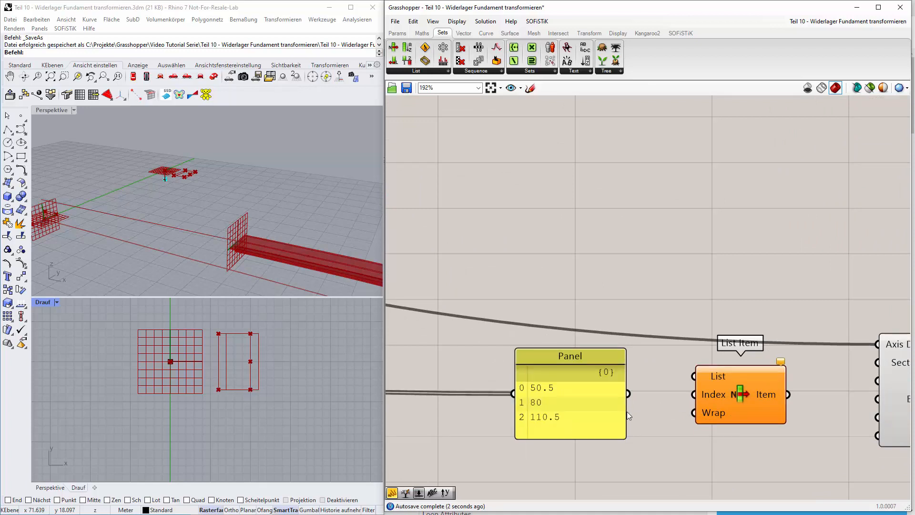
pyautogui.moveTo(626, 415); pyautogui.dragTo(596, 408)
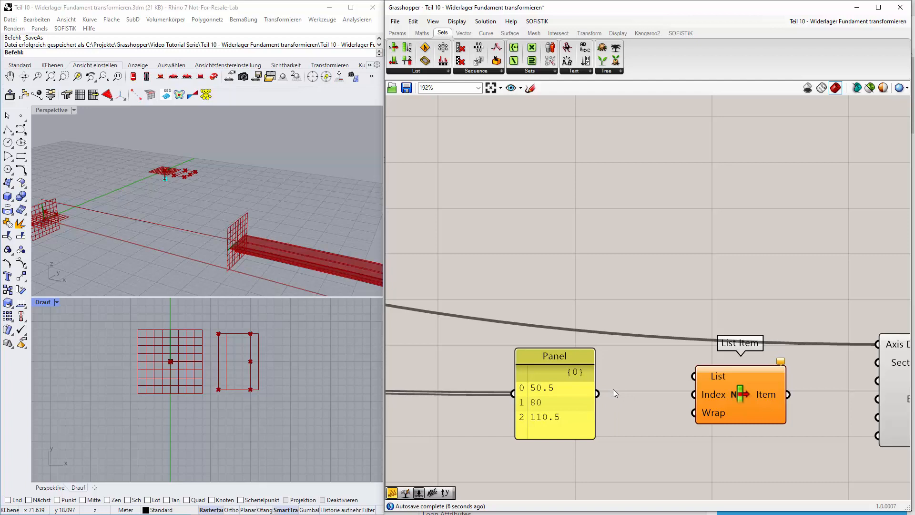
pyautogui.moveTo(597, 393); pyautogui.dragTo(699, 376)
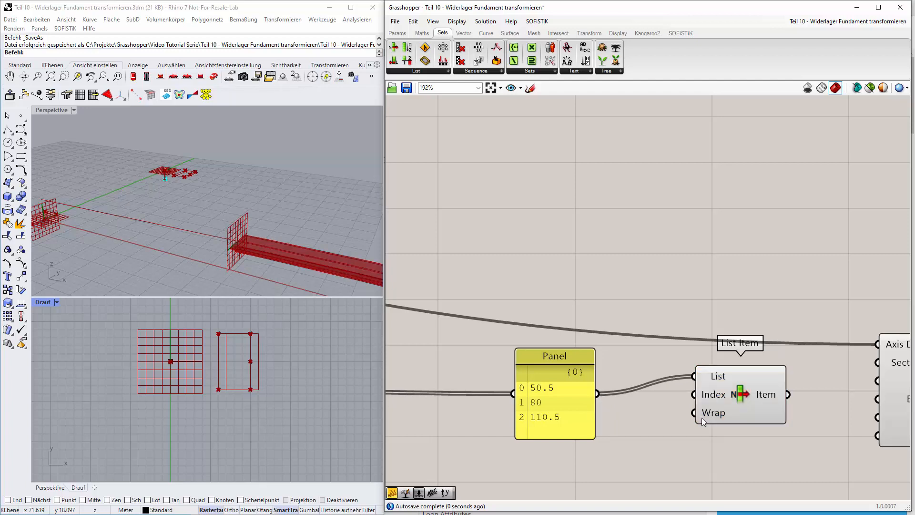
# Add a panel containing 0, wire it to the Index input of List Item, and place it beside the station panel
pyautogui.moveTo(702, 418)
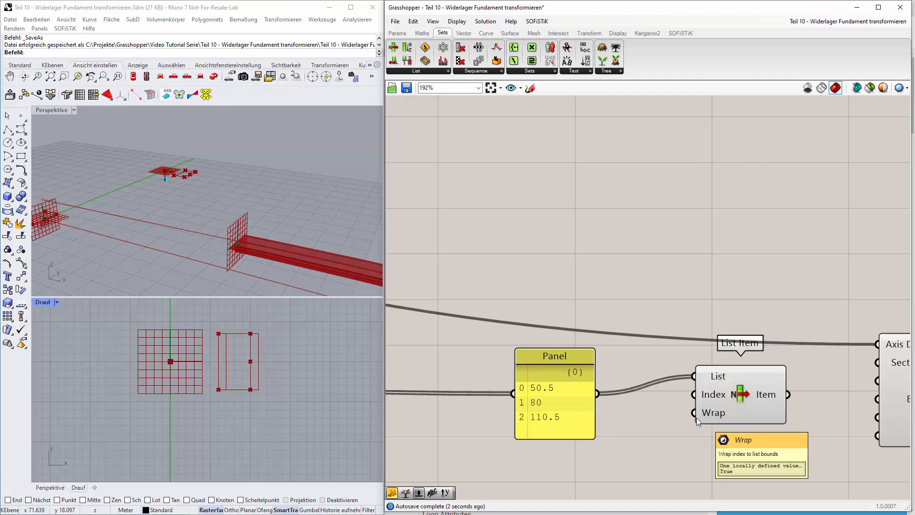
pyautogui.doubleClick(639, 441)
pyautogui.write('panel')
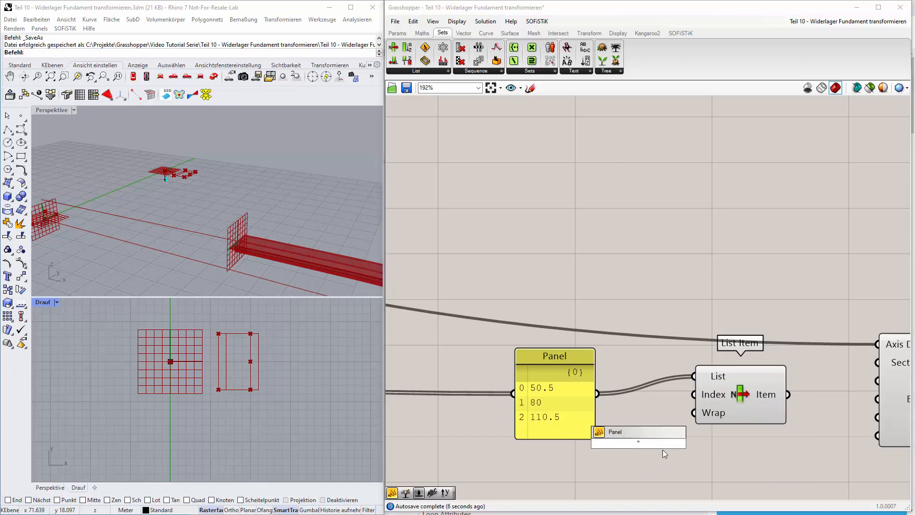
pyautogui.press('Return')
pyautogui.moveTo(653, 443); pyautogui.dragTo(694, 394)
pyautogui.moveTo(628, 429); pyautogui.dragTo(614, 416)
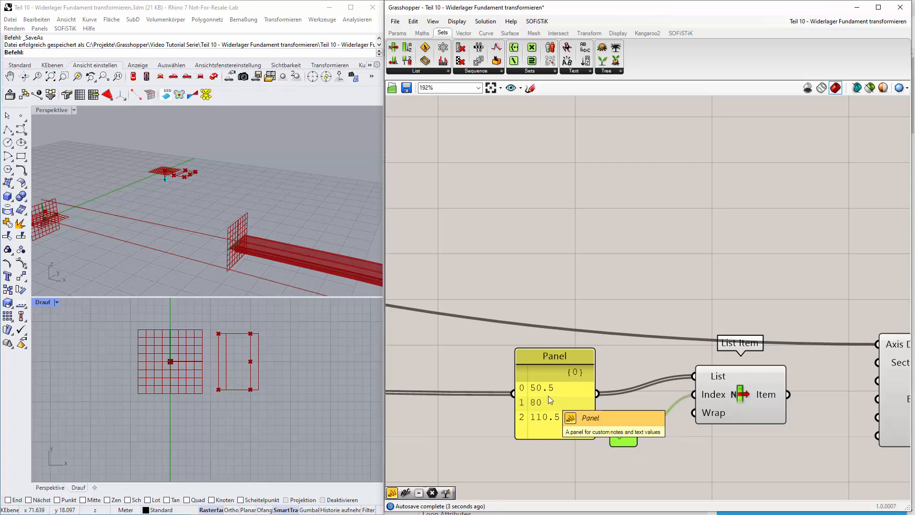
# Wire the Item output of List Item to the Station input of Placement Transform
pyautogui.scroll(-3, 774, 436)
pyautogui.moveTo(798, 467); pyautogui.dragTo(663, 411, button='right')
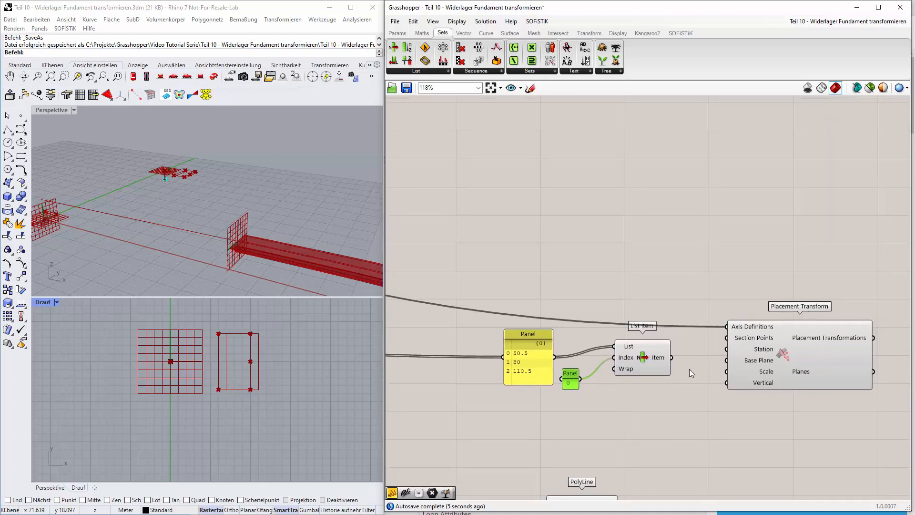
pyautogui.moveTo(675, 358); pyautogui.dragTo(726, 349)
pyautogui.scroll(-4, 705, 404)
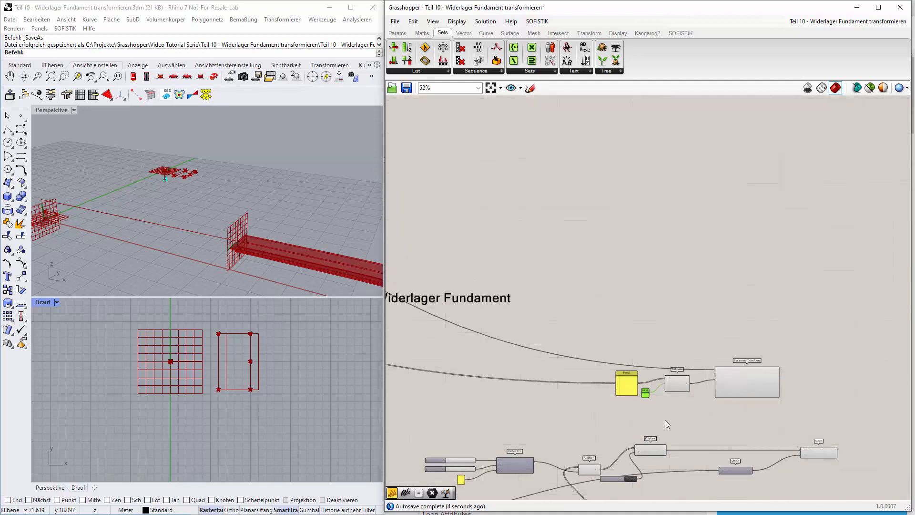
pyautogui.scroll(1, 673, 418)
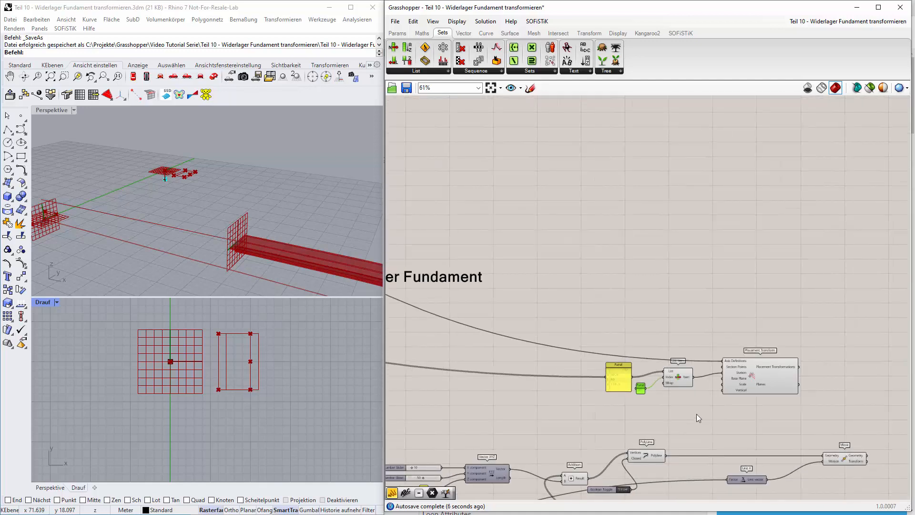
pyautogui.scroll(4, 804, 394)
pyautogui.moveTo(678, 365)
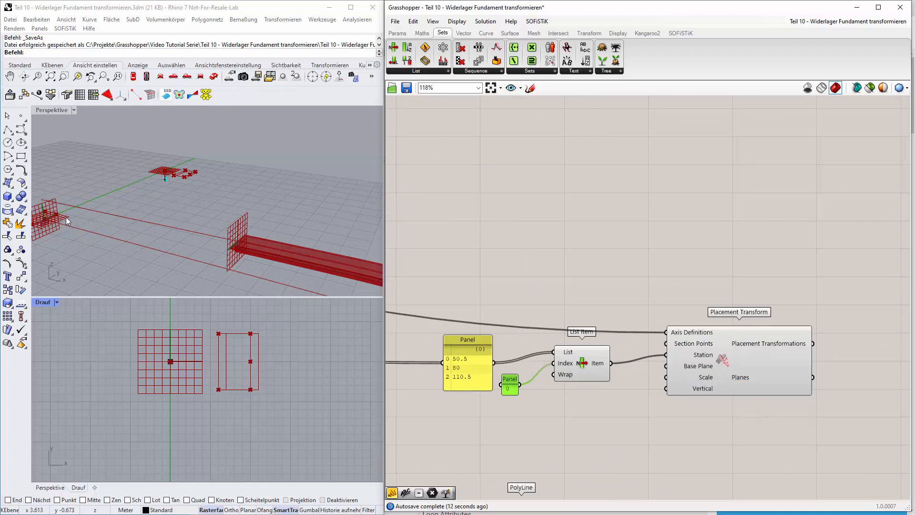
# Add a Vector XYZ component above the existing one and wire the number slider set to 10 to its X component
pyautogui.scroll(-4, 549, 273)
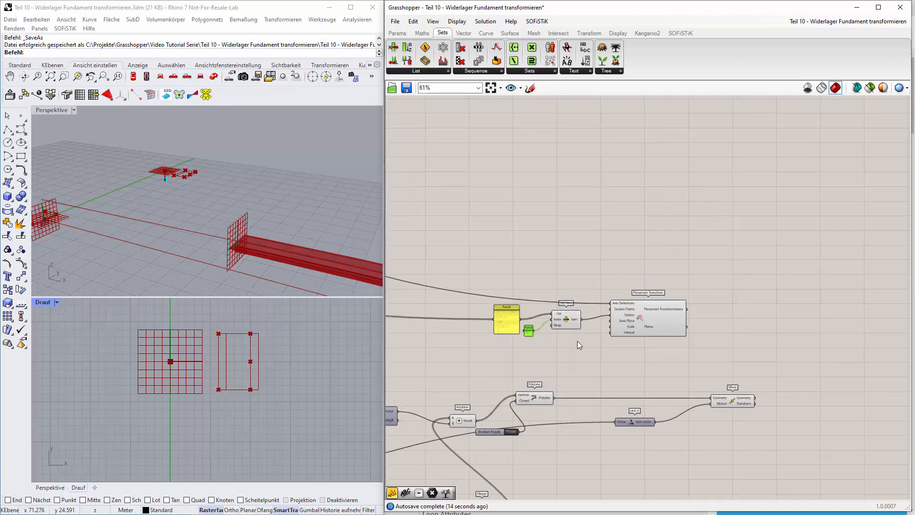
pyautogui.moveTo(578, 341); pyautogui.dragTo(712, 368, button='right')
pyautogui.scroll(4, 563, 353)
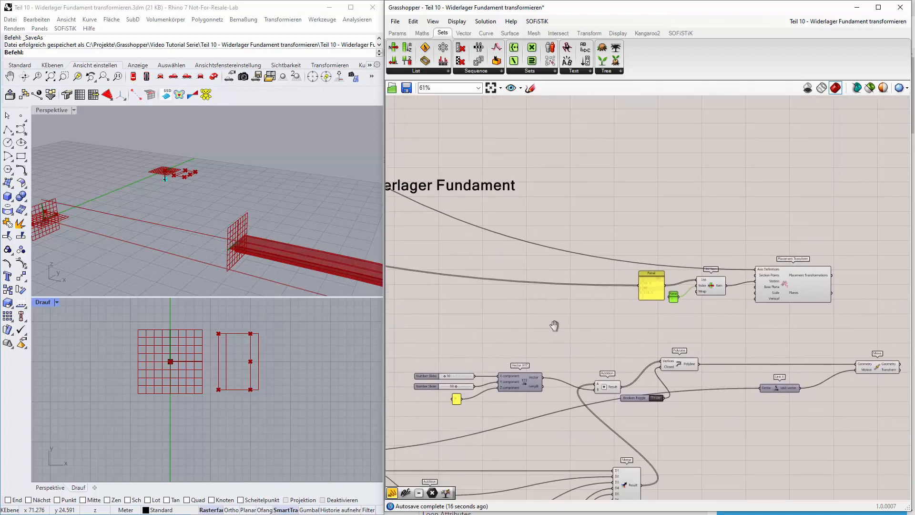
pyautogui.scroll(-1, 527, 368)
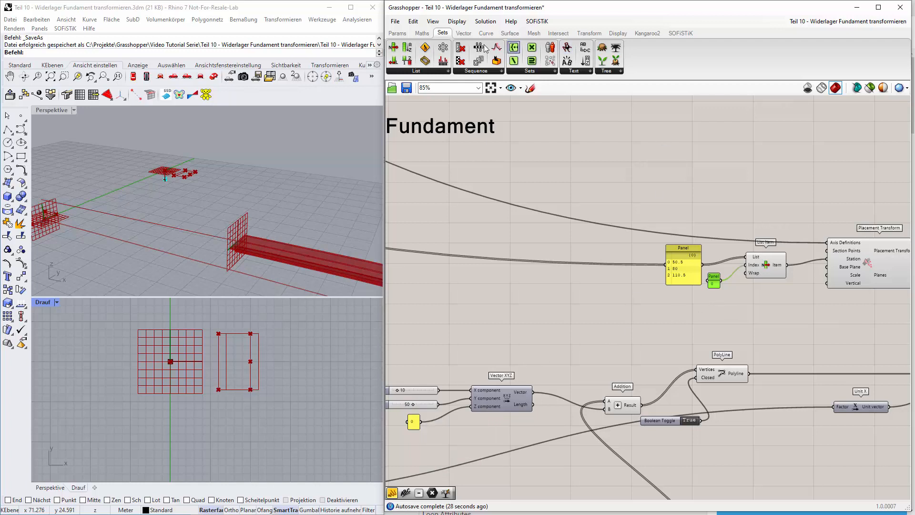
pyautogui.click(464, 32)
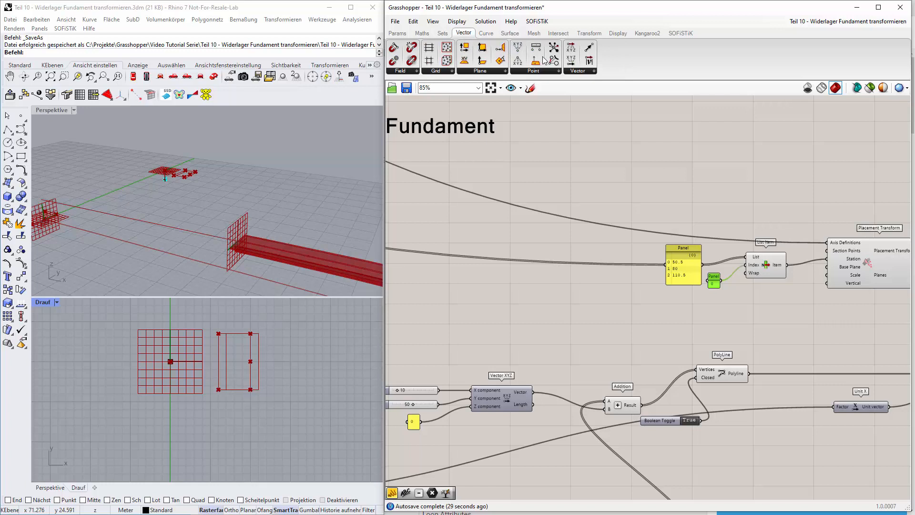
pyautogui.click(578, 71)
pyautogui.moveTo(591, 102); pyautogui.dragTo(597, 318)
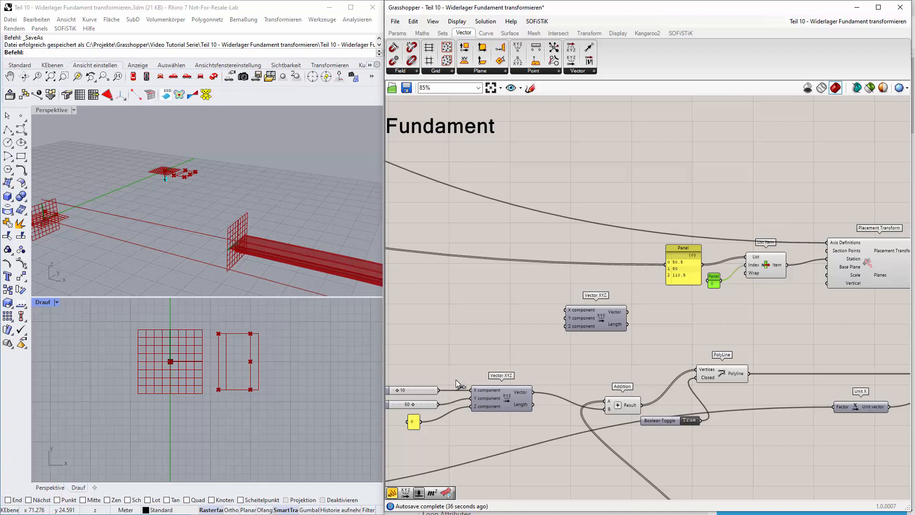
pyautogui.moveTo(439, 390); pyautogui.dragTo(558, 310)
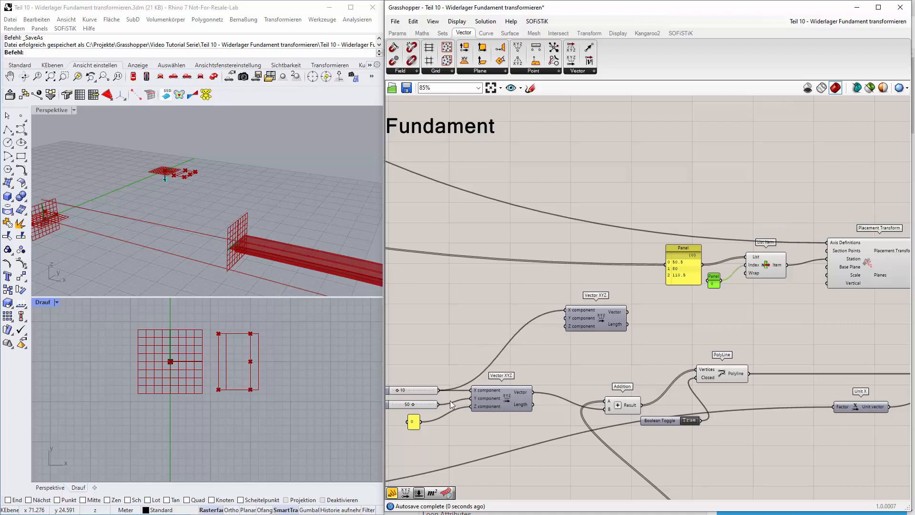
# Wire the slider set to 50 to the upper Vector XYZ's Y component and its Vector output to Placement Transform's Base Plane, then reposition the vector component
pyautogui.moveTo(437, 404); pyautogui.dragTo(597, 307)
pyautogui.click(594, 309)
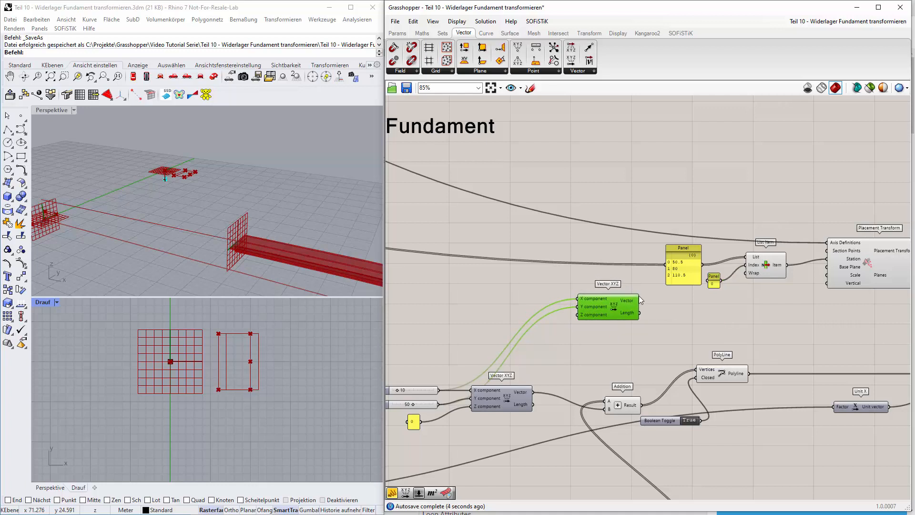
pyautogui.moveTo(639, 300); pyautogui.dragTo(827, 267)
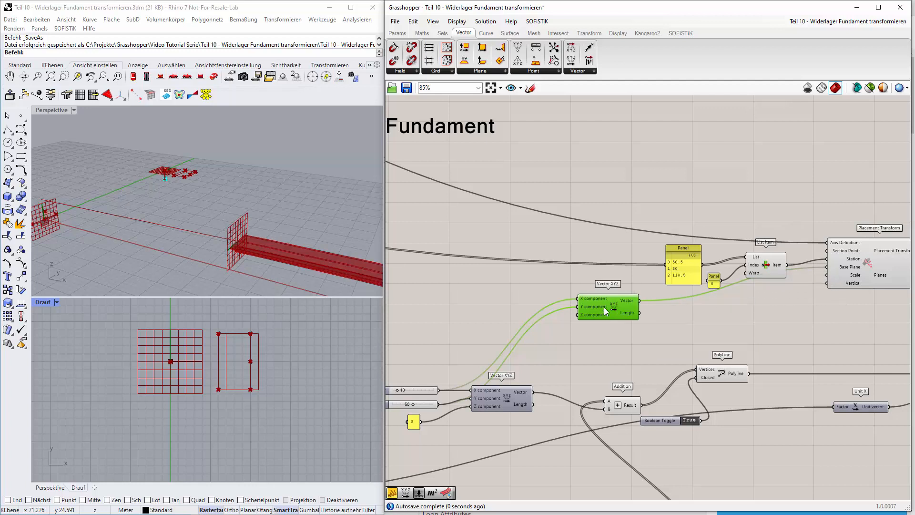
pyautogui.moveTo(605, 309); pyautogui.dragTo(617, 323)
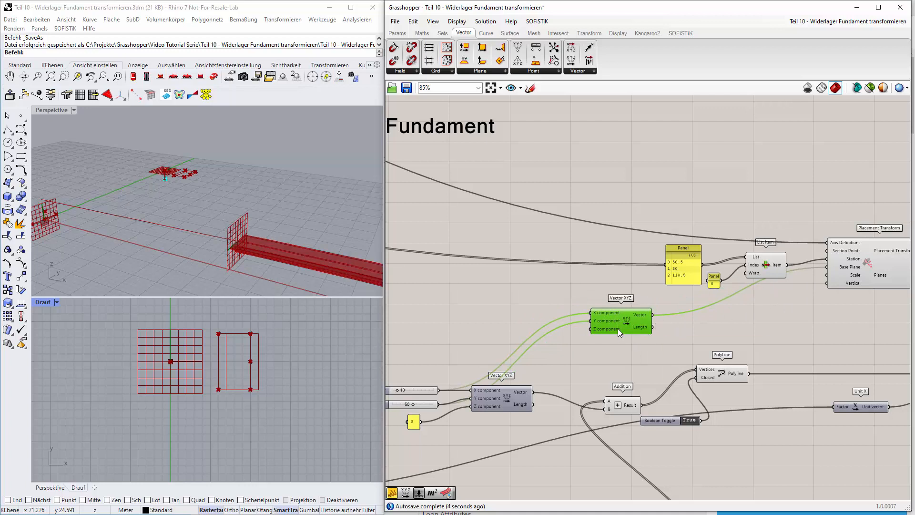
pyautogui.moveTo(617, 328); pyautogui.dragTo(616, 314)
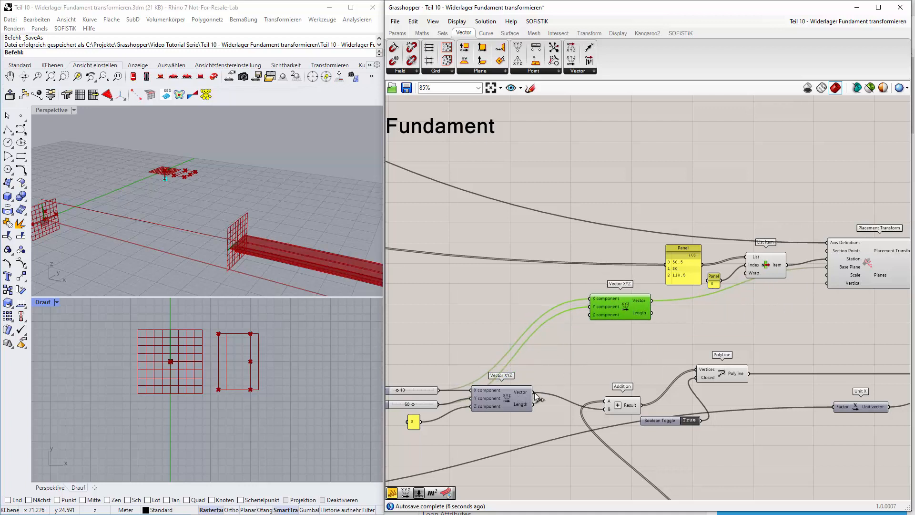
# Add a number slider ranging from -10 to 10 beside the upper Vector XYZ component
pyautogui.moveTo(615, 302)
pyautogui.moveTo(602, 316)
pyautogui.scroll(-3, 582, 339)
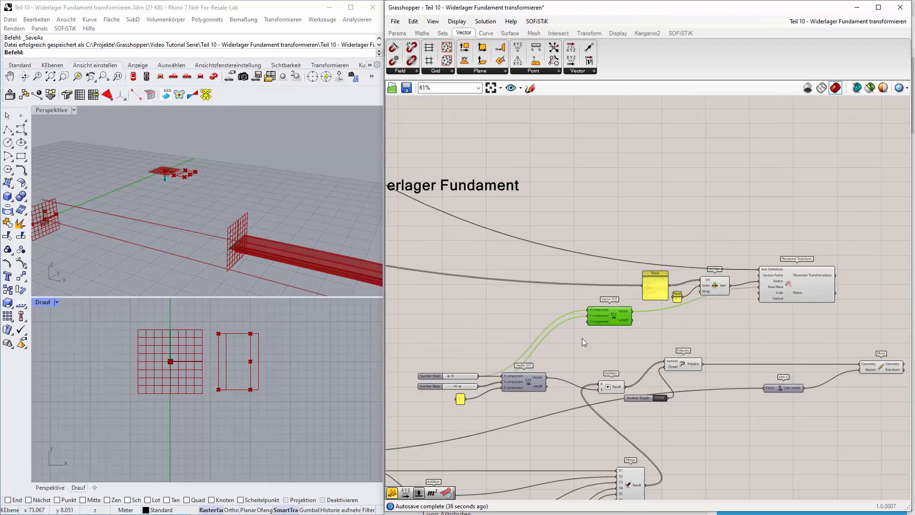
pyautogui.scroll(3, 597, 322)
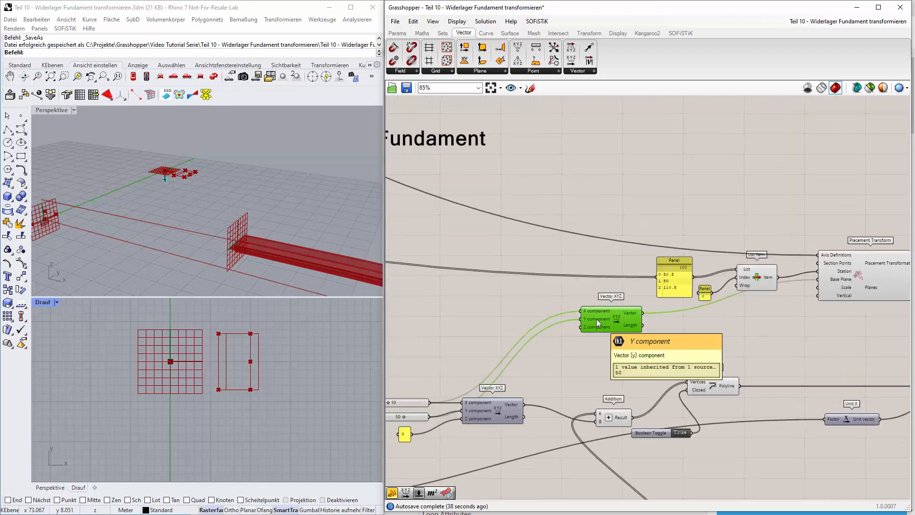
pyautogui.doubleClick(454, 327)
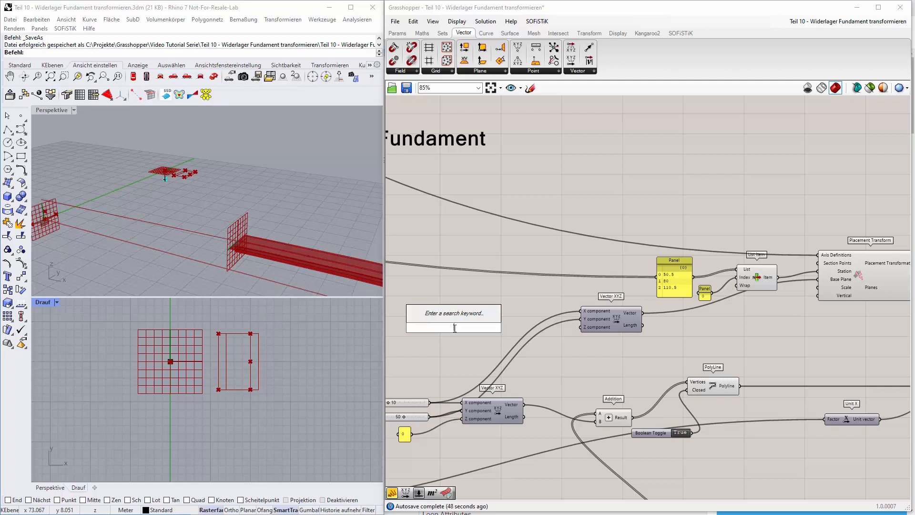
pyautogui.write('-10<')
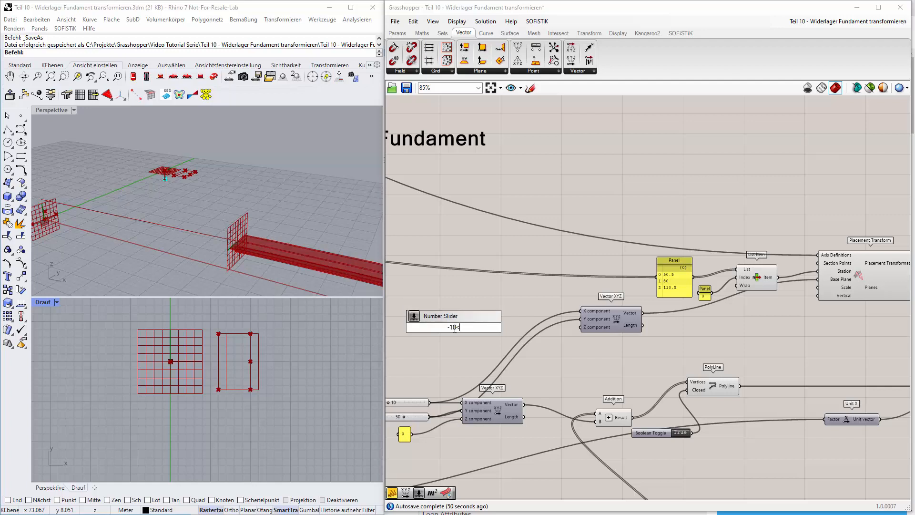
pyautogui.write('10')
pyautogui.press('Return')
# Rename the new number slider to "Höhenlage Fundament"
pyautogui.rightClick(454, 328)
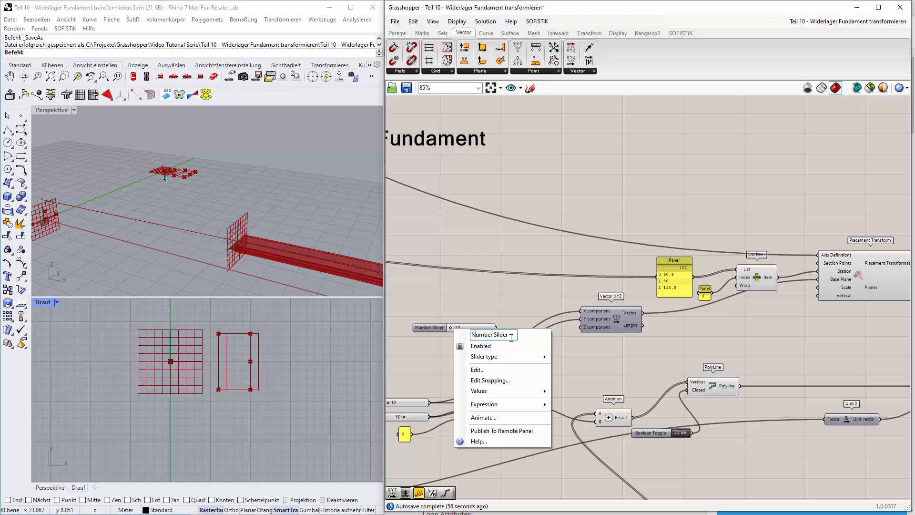
pyautogui.moveTo(510, 335); pyautogui.dragTo(422, 324)
pyautogui.write('Höhenlage')
pyautogui.write(' Fundament')
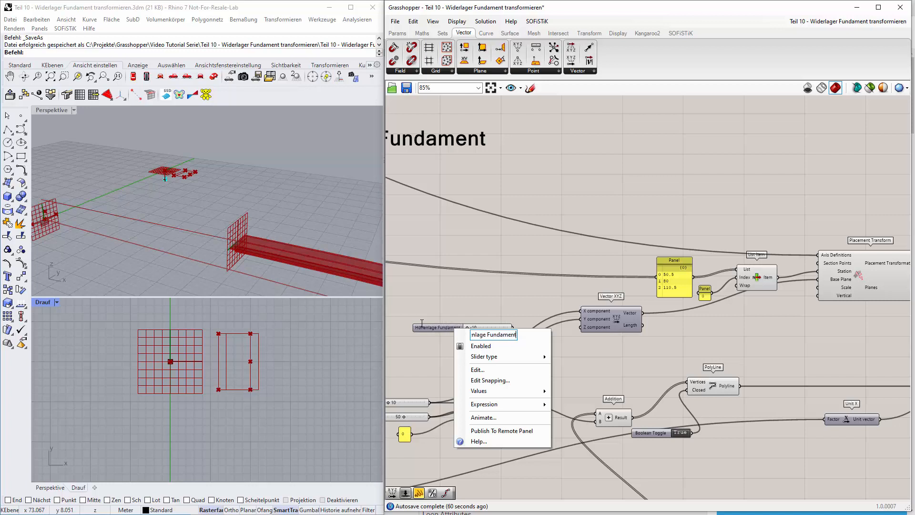
pyautogui.press('Return')
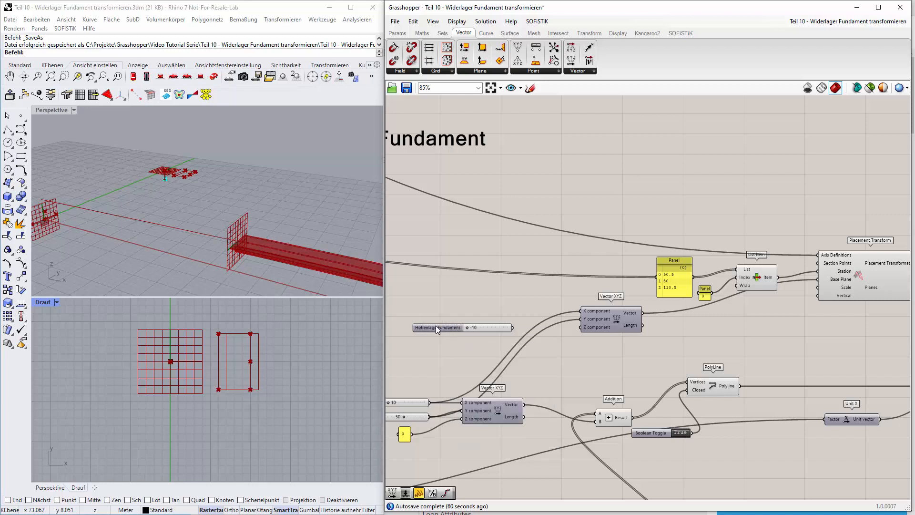
# Configure the Höhenlage Fundament slider to real-number rounding (R) with 2 digits and set its value to 3.00
pyautogui.rightClick(436, 325)
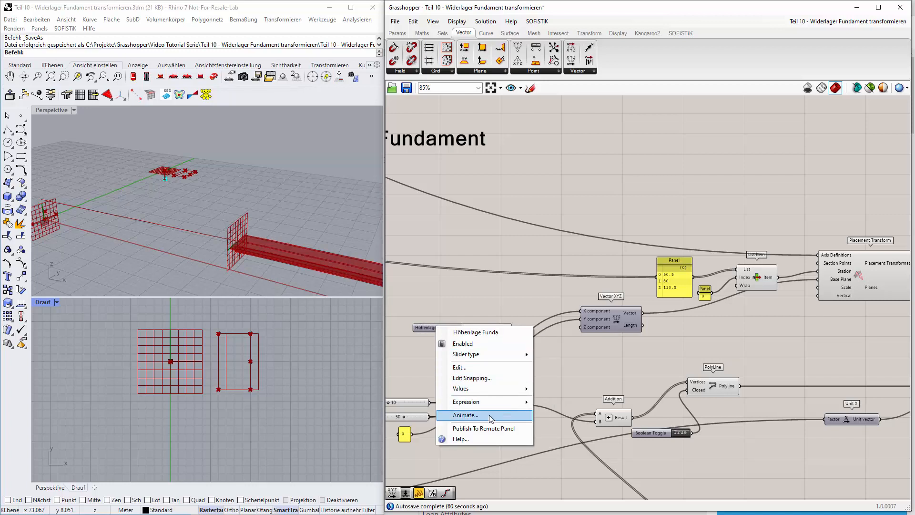
pyautogui.click(494, 368)
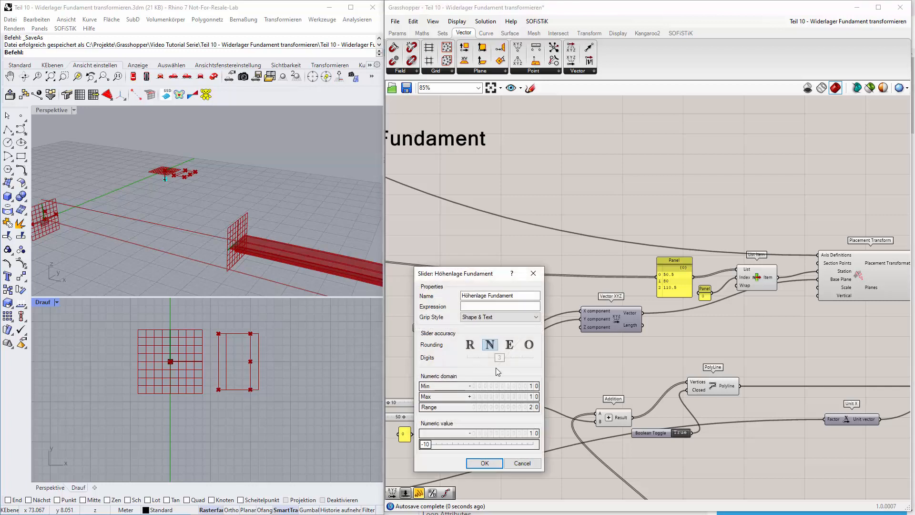
pyautogui.click(470, 345)
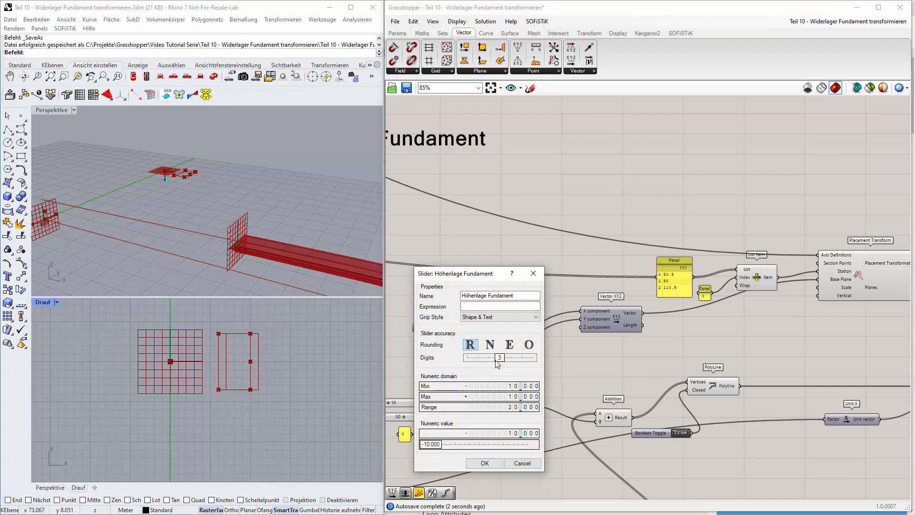
pyautogui.moveTo(496, 360); pyautogui.dragTo(489, 360)
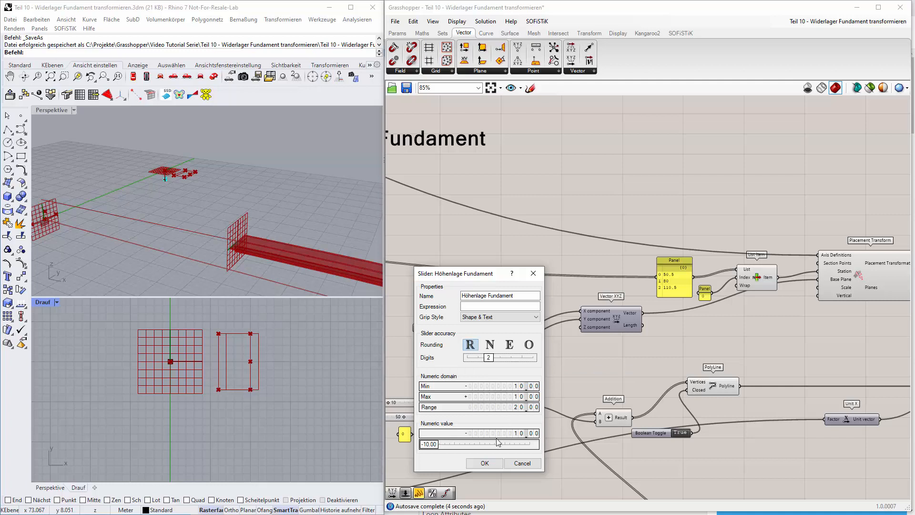
pyautogui.moveTo(432, 446); pyautogui.dragTo(491, 450)
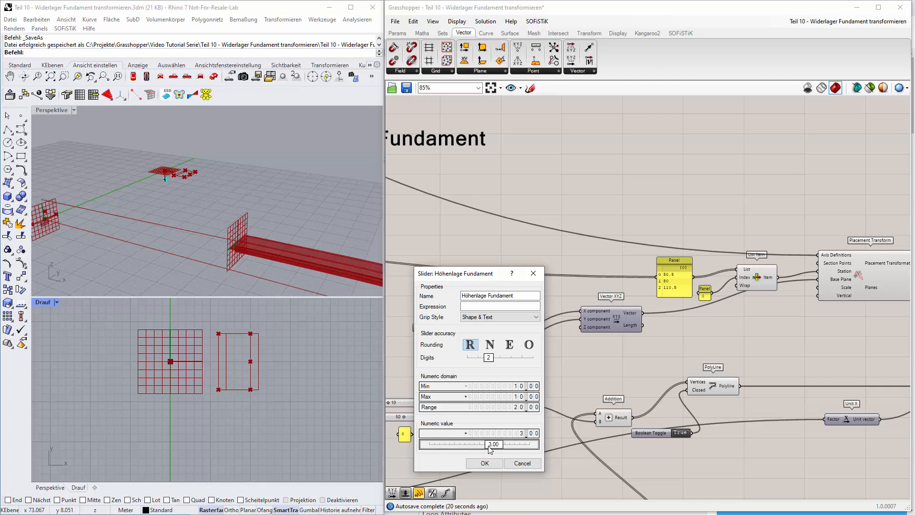
pyautogui.click(485, 463)
# Place the Höhenlage Fundament slider directly above the Fundamentüberstand slider
pyautogui.scroll(-3, 518, 367)
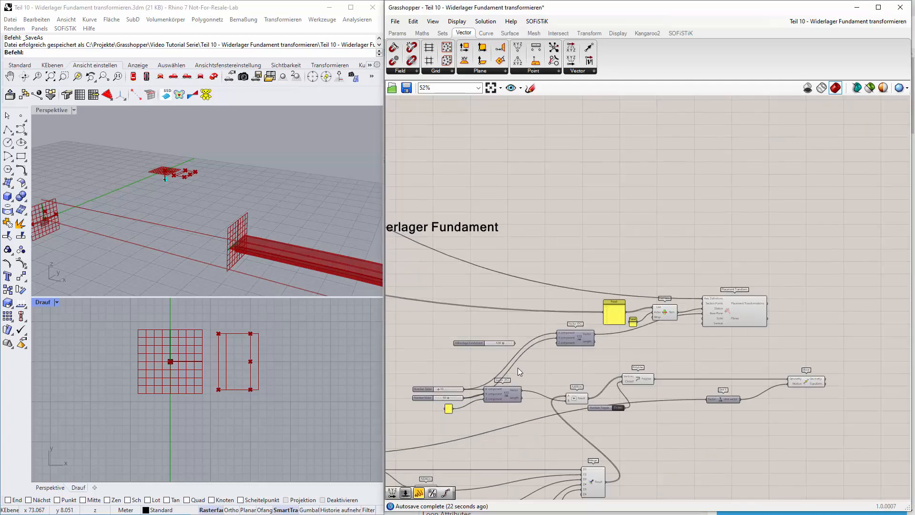
pyautogui.scroll(-3, 518, 367)
pyautogui.moveTo(512, 411); pyautogui.dragTo(613, 388, button='right')
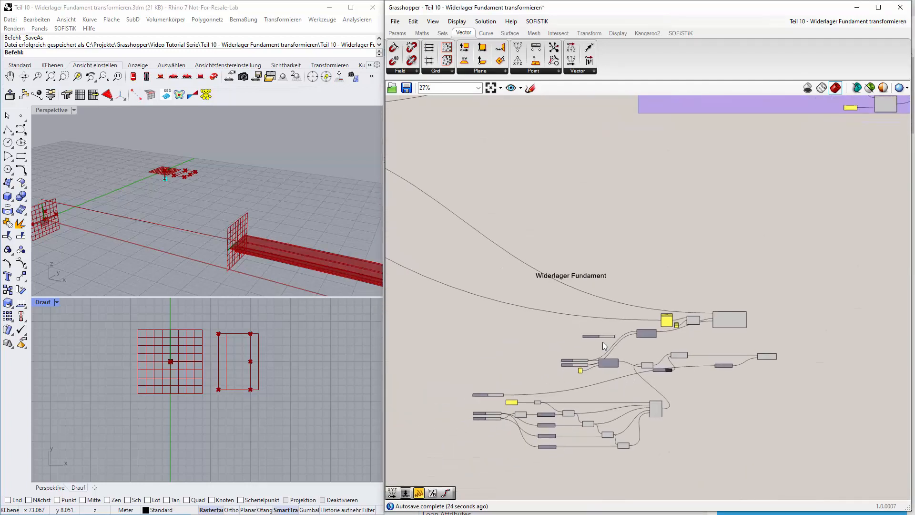
pyautogui.scroll(1, 606, 337)
pyautogui.moveTo(602, 336); pyautogui.dragTo(464, 405)
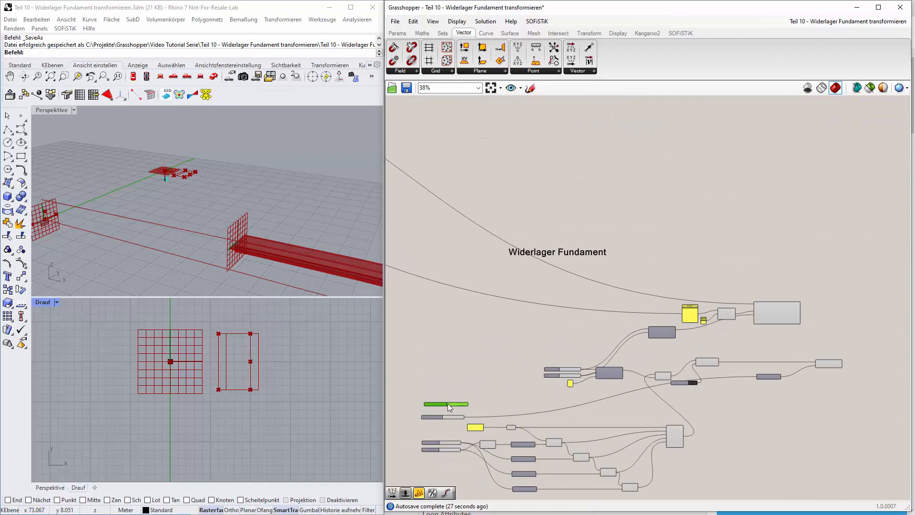
pyautogui.scroll(3, 457, 429)
pyautogui.moveTo(576, 323); pyautogui.dragTo(679, 256, button='right')
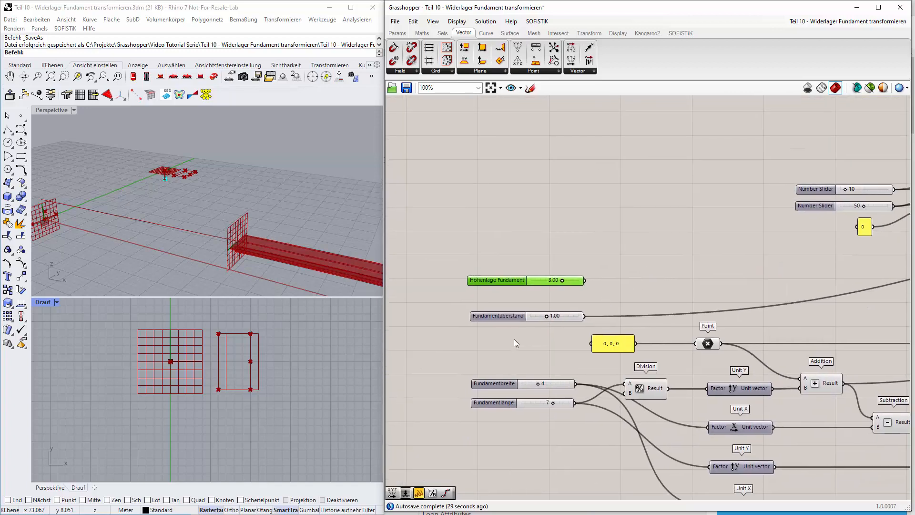
pyautogui.scroll(2, 537, 264)
pyautogui.moveTo(532, 267); pyautogui.dragTo(525, 277)
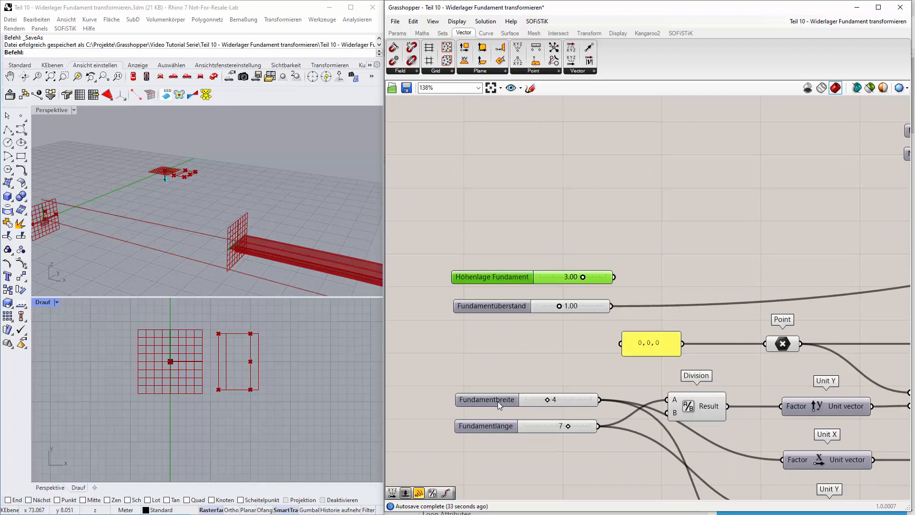
# Wire the Höhenlage Fundament slider to the Z component of the upper Vector XYZ component
pyautogui.scroll(-5, 677, 246)
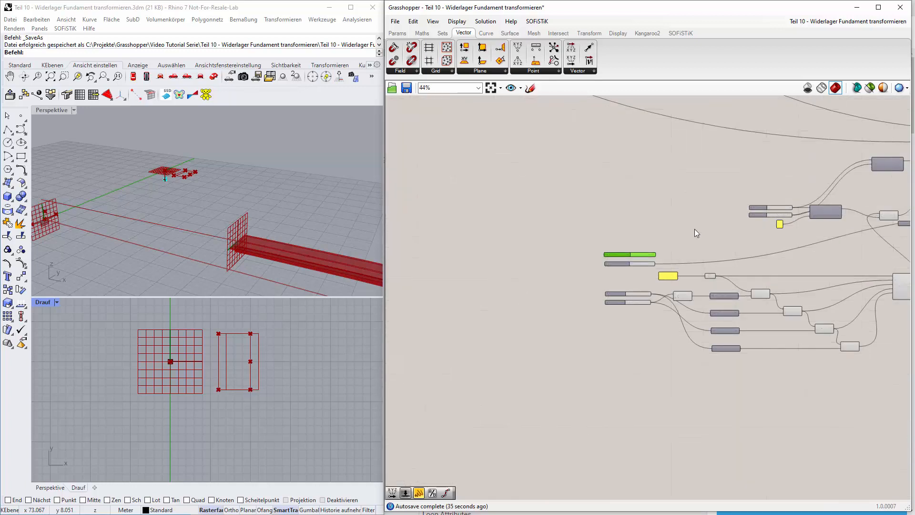
pyautogui.moveTo(694, 228); pyautogui.dragTo(539, 286, button='right')
pyautogui.scroll(3, 643, 306)
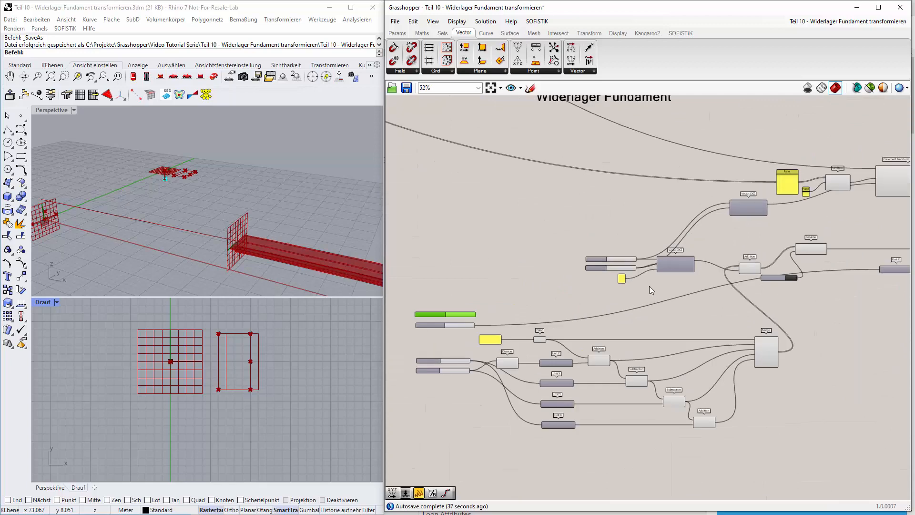
pyautogui.scroll(-2, 694, 300)
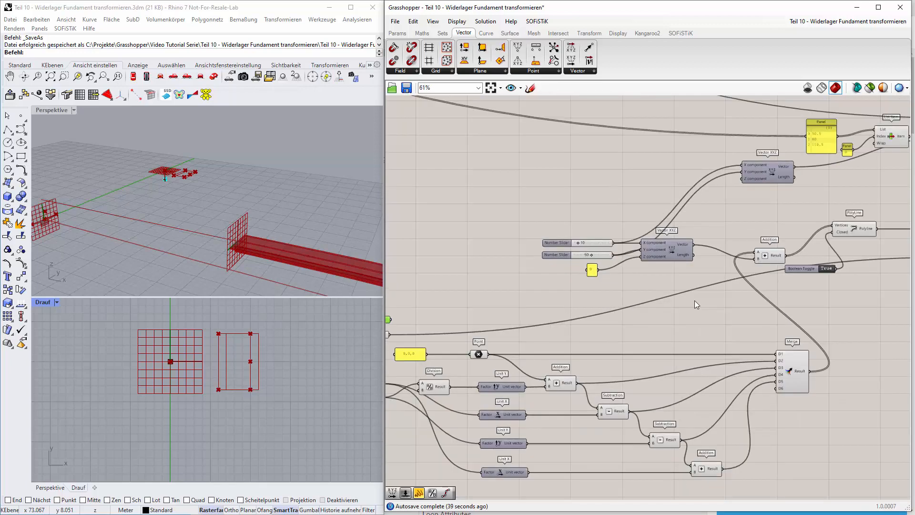
pyautogui.scroll(-2, 694, 300)
pyautogui.scroll(2, 472, 311)
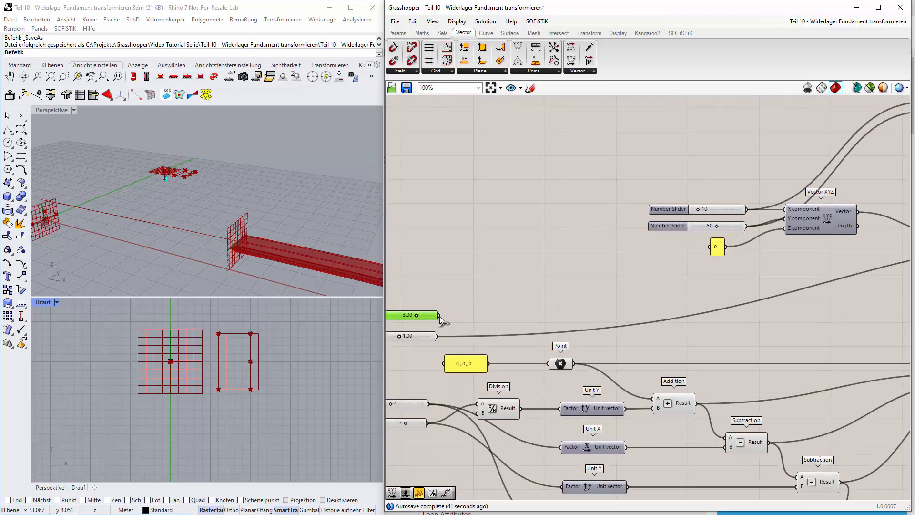
pyautogui.moveTo(444, 313); pyautogui.dragTo(742, 259)
pyautogui.scroll(-1, 742, 259)
pyautogui.moveTo(772, 225); pyautogui.dragTo(843, 178)
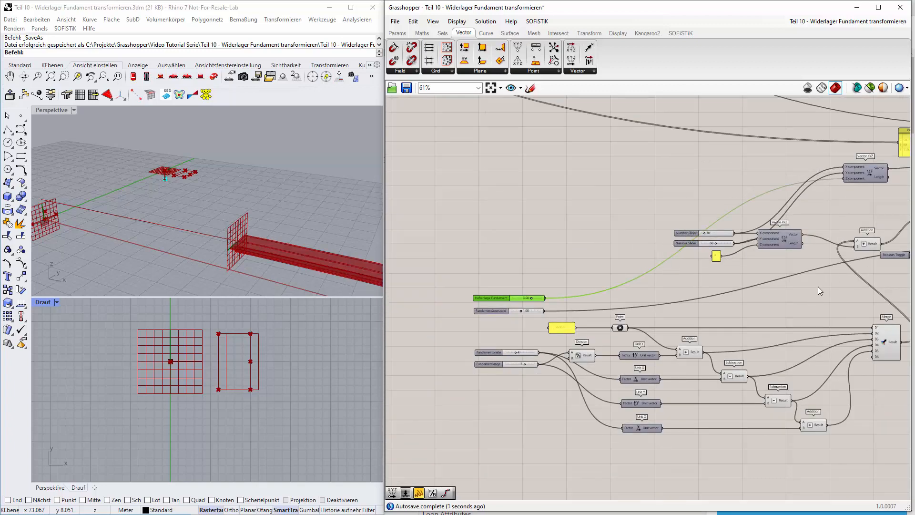
# Add a Transform component from the transform utilities beyond Placement Transform, slightly above the Move component
pyautogui.moveTo(852, 199); pyautogui.dragTo(526, 235, button='right')
pyautogui.scroll(4, 526, 235)
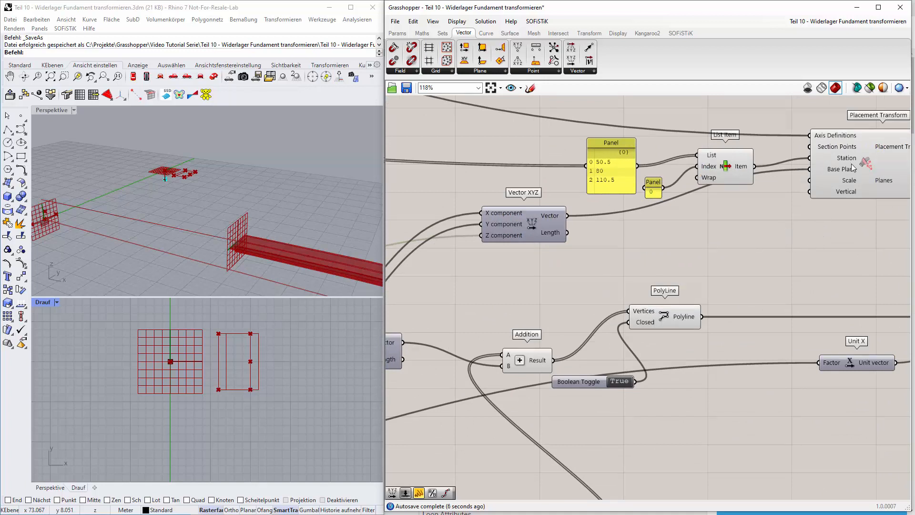
pyautogui.moveTo(847, 168)
pyautogui.scroll(-5, 711, 231)
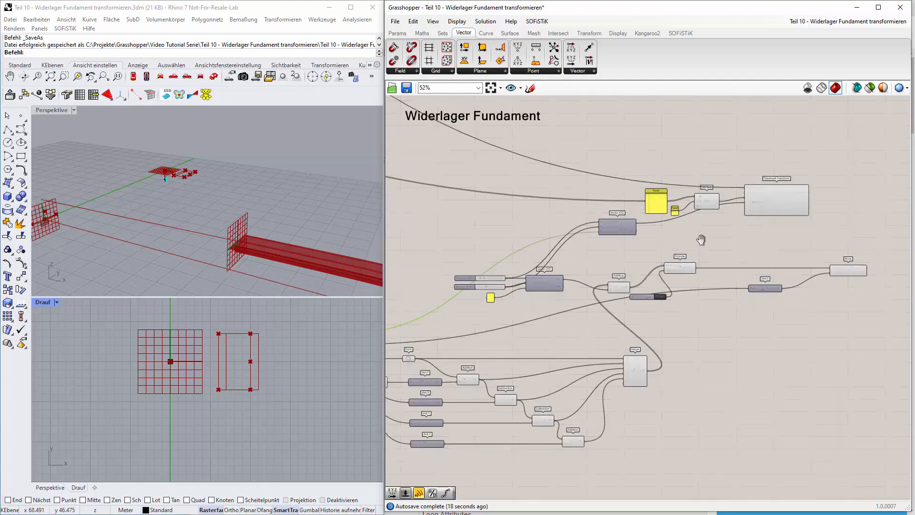
pyautogui.moveTo(701, 240); pyautogui.dragTo(529, 261, button='right')
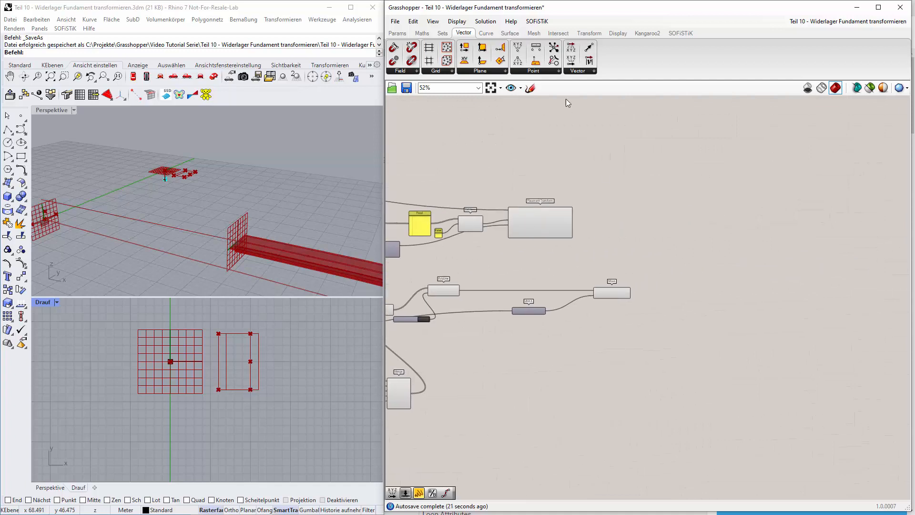
pyautogui.click(594, 71)
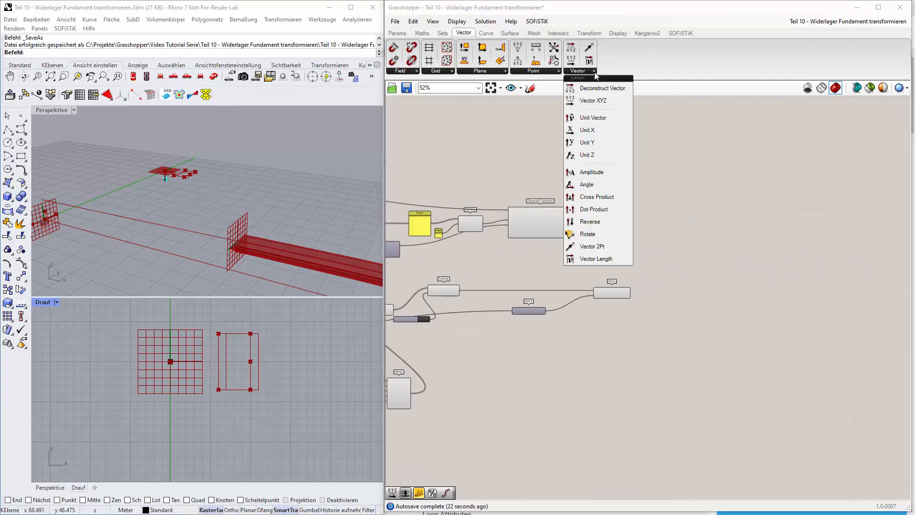
pyautogui.click(589, 33)
pyautogui.click(619, 71)
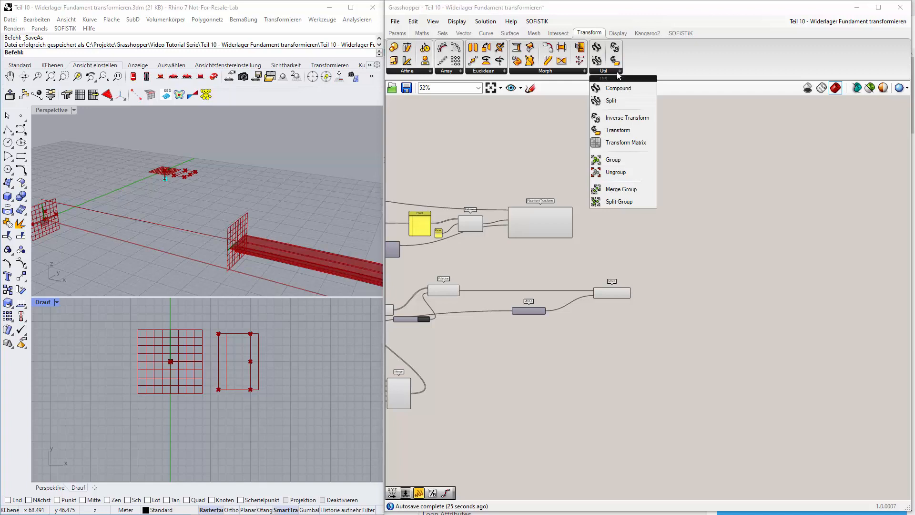
pyautogui.moveTo(630, 130); pyautogui.dragTo(697, 236)
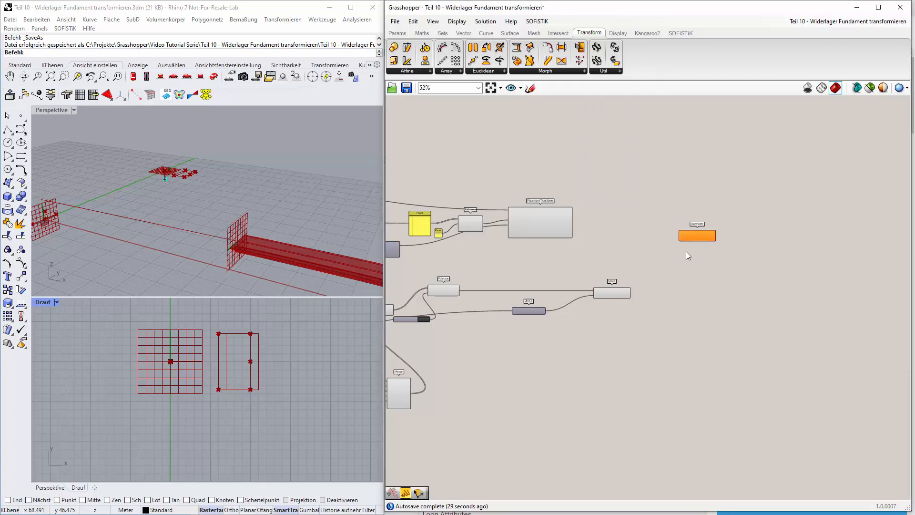
# Wire the Geometry output of Move to the Geometry input of the Transform component
pyautogui.scroll(5, 684, 251)
pyautogui.scroll(-1, 676, 260)
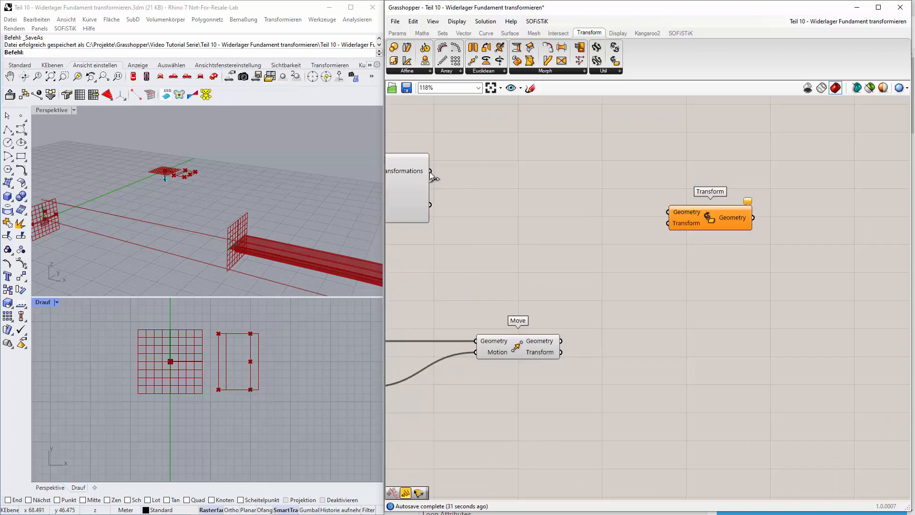
pyautogui.scroll(-1, 469, 195)
pyautogui.moveTo(469, 195); pyautogui.dragTo(554, 213, button='right')
pyautogui.moveTo(492, 184); pyautogui.dragTo(615, 210)
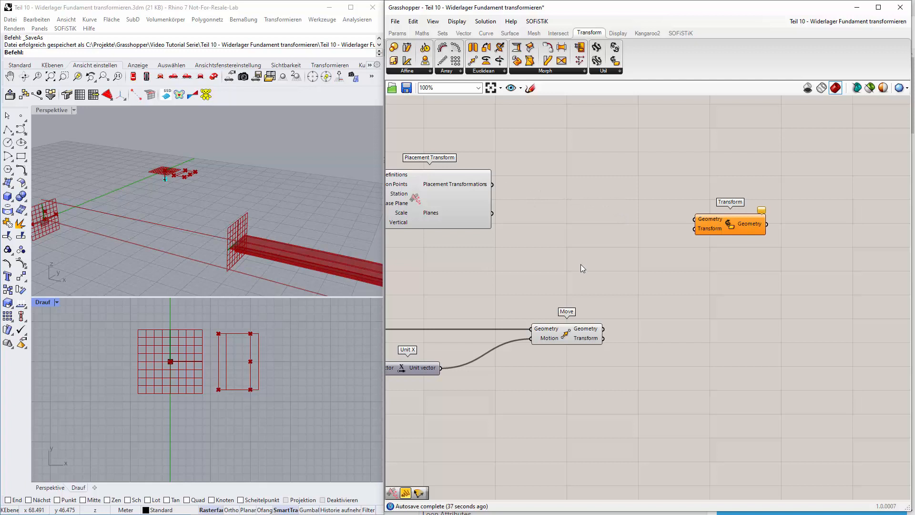
pyautogui.moveTo(603, 328); pyautogui.dragTo(688, 220)
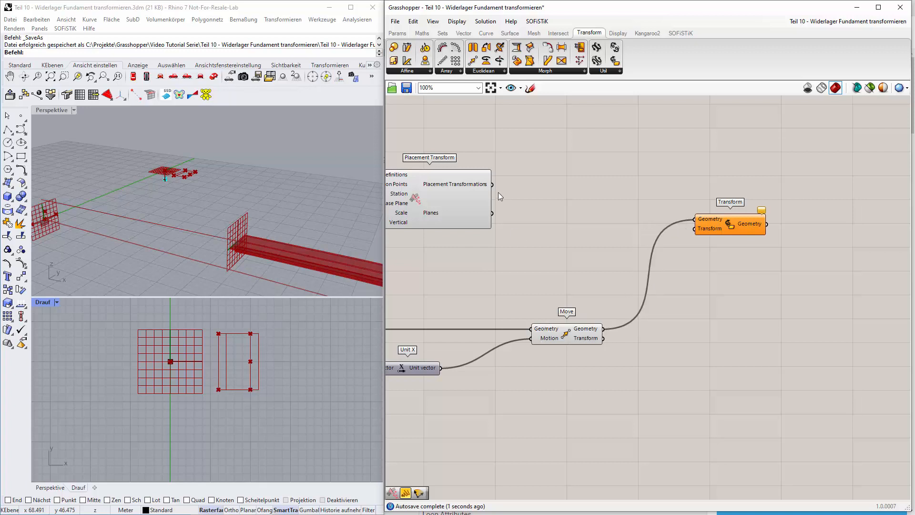
# Wire the Placement Transformations output of Placement Transform to the Transform input of the Transform component
pyautogui.moveTo(497, 191); pyautogui.dragTo(692, 236)
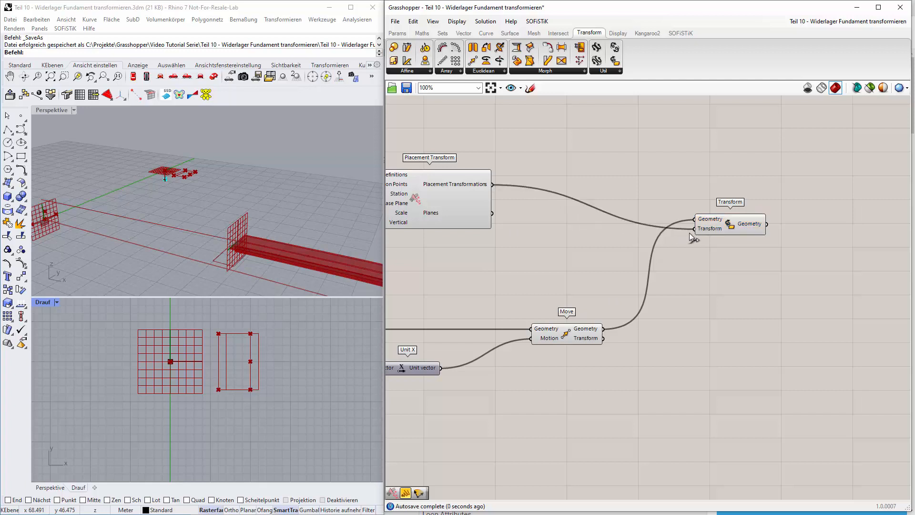
pyautogui.scroll(-3, 618, 275)
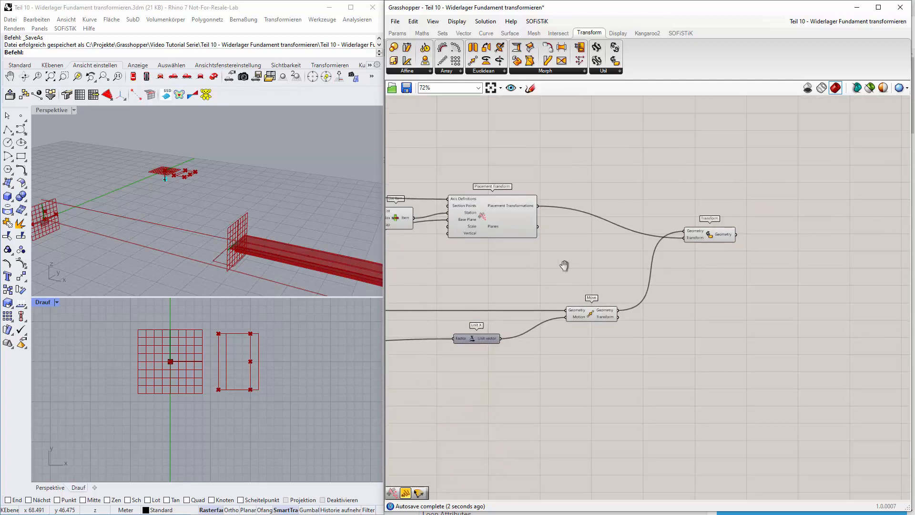
pyautogui.scroll(2, 548, 214)
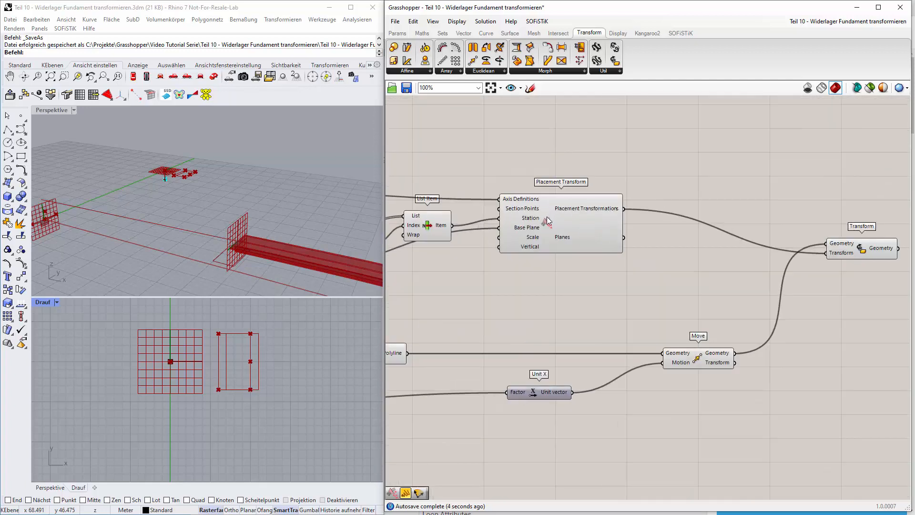
# Examine the Placement Transform plane and the transformed foundation outline at the superstructure's start in the perspective and plan views
pyautogui.click(547, 216)
pyautogui.moveTo(224, 252); pyautogui.dragTo(253, 242, button='right')
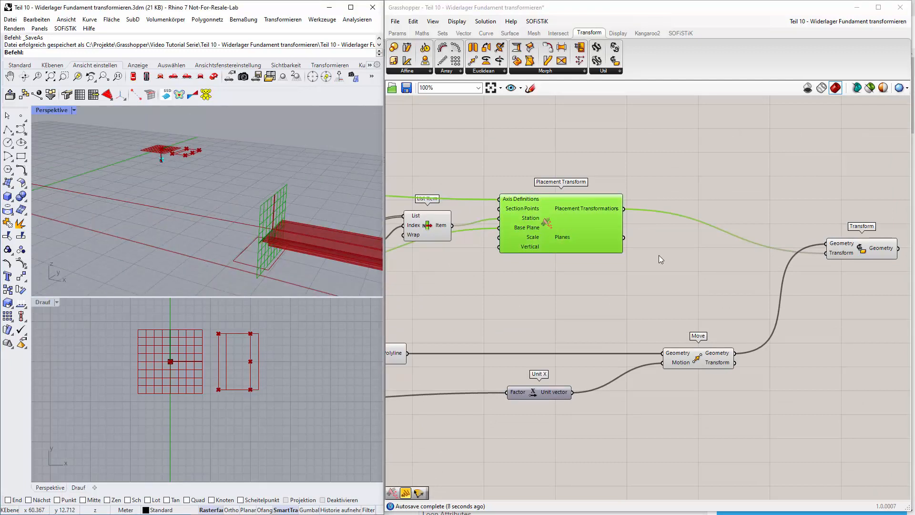
pyautogui.scroll(-1, 663, 259)
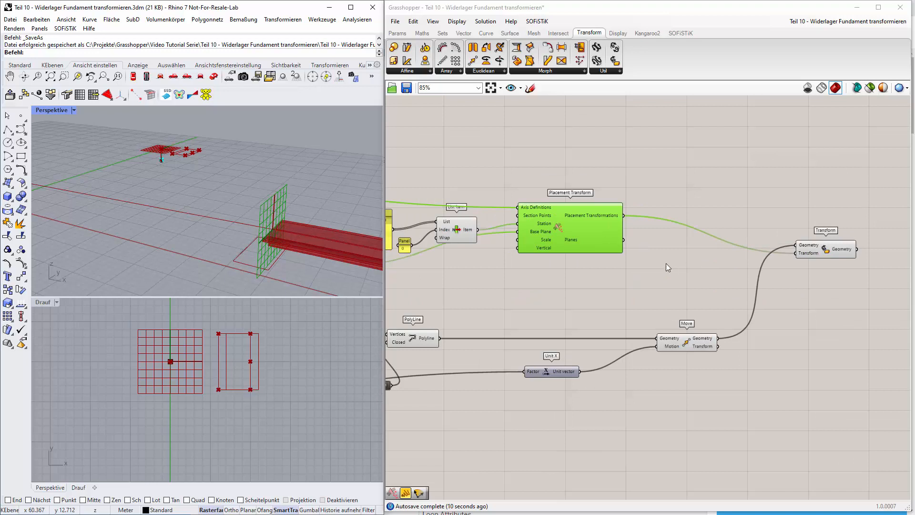
pyautogui.click(832, 251)
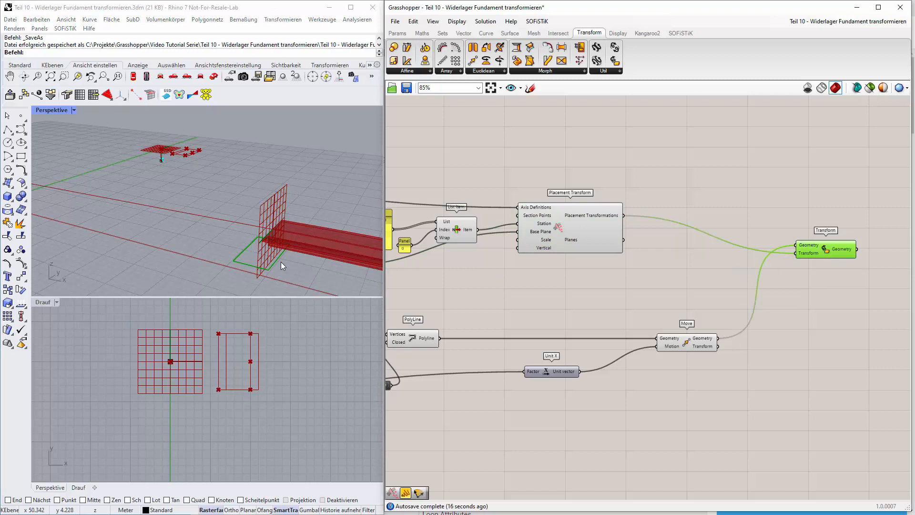
pyautogui.scroll(-10, 328, 390)
pyautogui.moveTo(328, 390); pyautogui.dragTo(152, 350, button='right')
pyautogui.moveTo(170, 381); pyautogui.dragTo(175, 284, button='right')
pyautogui.scroll(2, 255, 384)
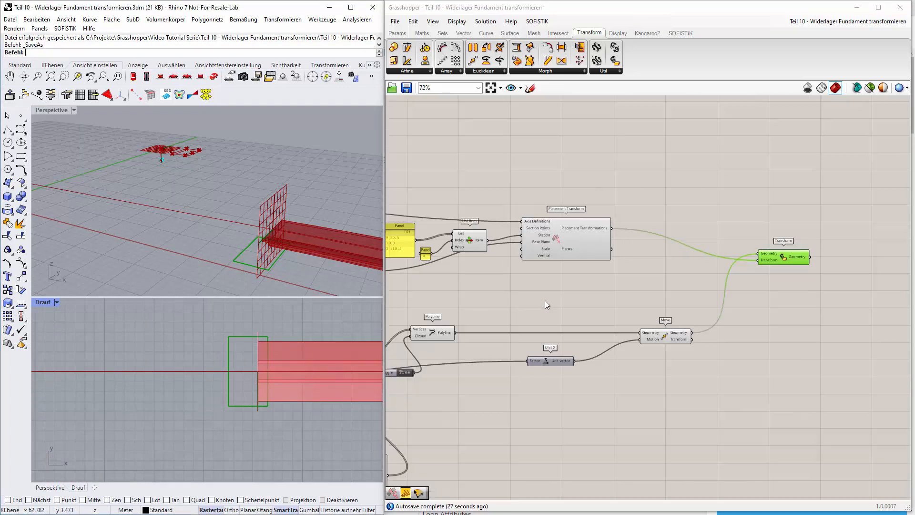
# Test the parametric foundation by varying the Höhenlage Fundament, Fundamentüberstand, Fundamentlänge and Fundamentbreite sliders, restoring 3.00, 1.00, 7 and 4
pyautogui.scroll(-4, 544, 300)
pyautogui.scroll(5, 515, 365)
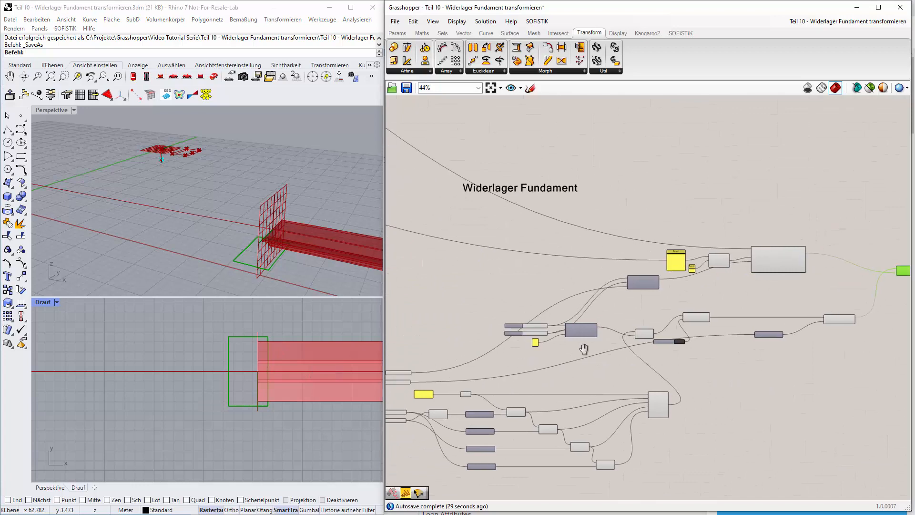
pyautogui.scroll(1, 591, 382)
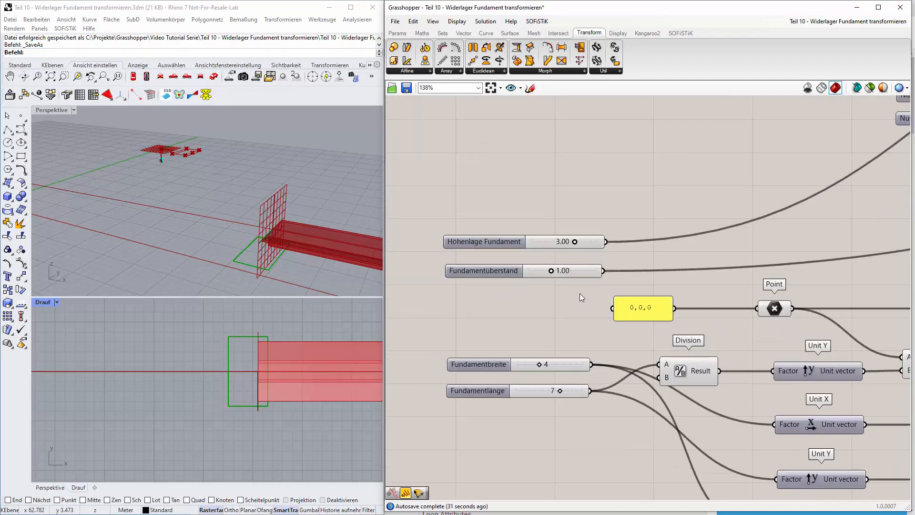
pyautogui.moveTo(575, 242)
pyautogui.mouseDown()
pyautogui.moveTo(557, 241)
pyautogui.moveTo(576, 246)
pyautogui.mouseUp()
pyautogui.moveTo(551, 272)
pyautogui.mouseDown()
pyautogui.moveTo(559, 270)
pyautogui.moveTo(539, 271)
pyautogui.moveTo(552, 272)
pyautogui.mouseUp()
pyautogui.moveTo(559, 391); pyautogui.dragTo(540, 369)
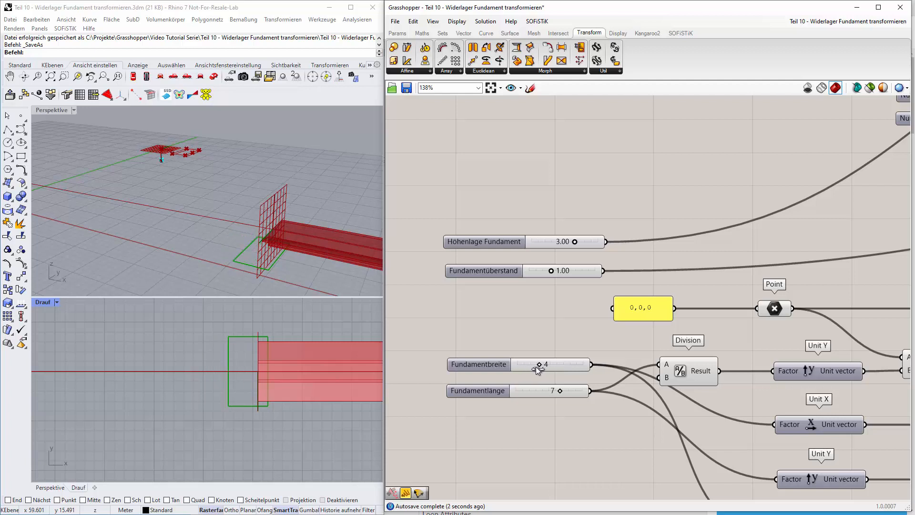